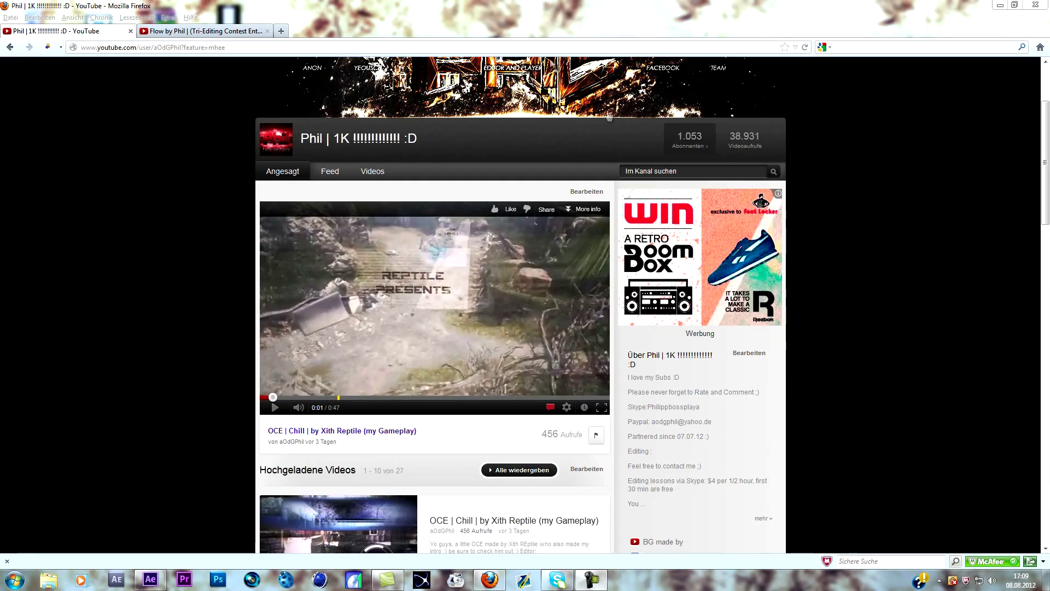
Step: Play part of the Flow tri-editing contest entry, pause it at the headshot effect, and look over the YouTube channel page
left_click(224, 31)
left_click(484, 304)
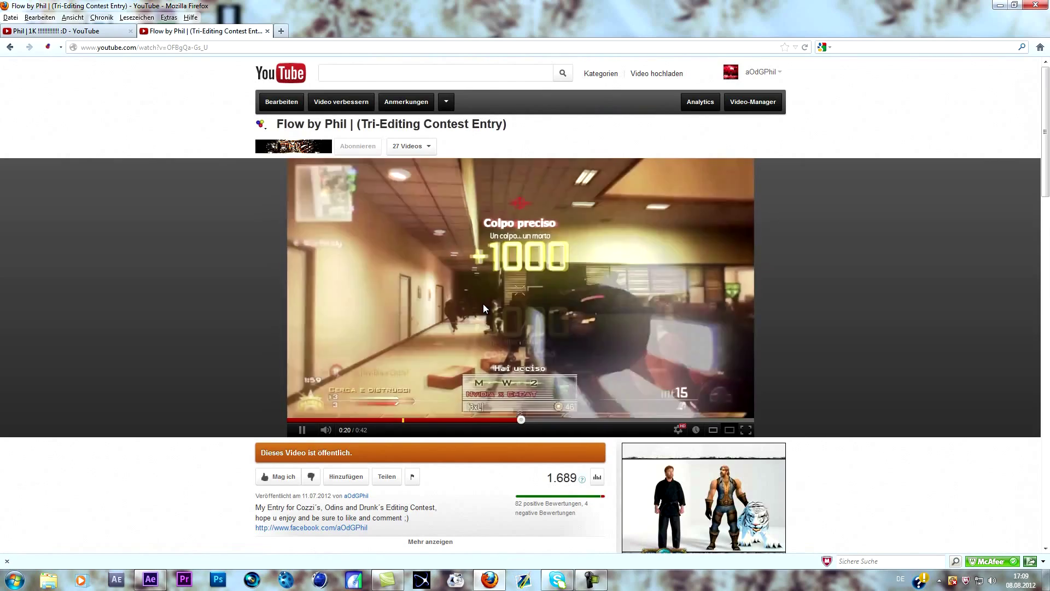
left_click(646, 339)
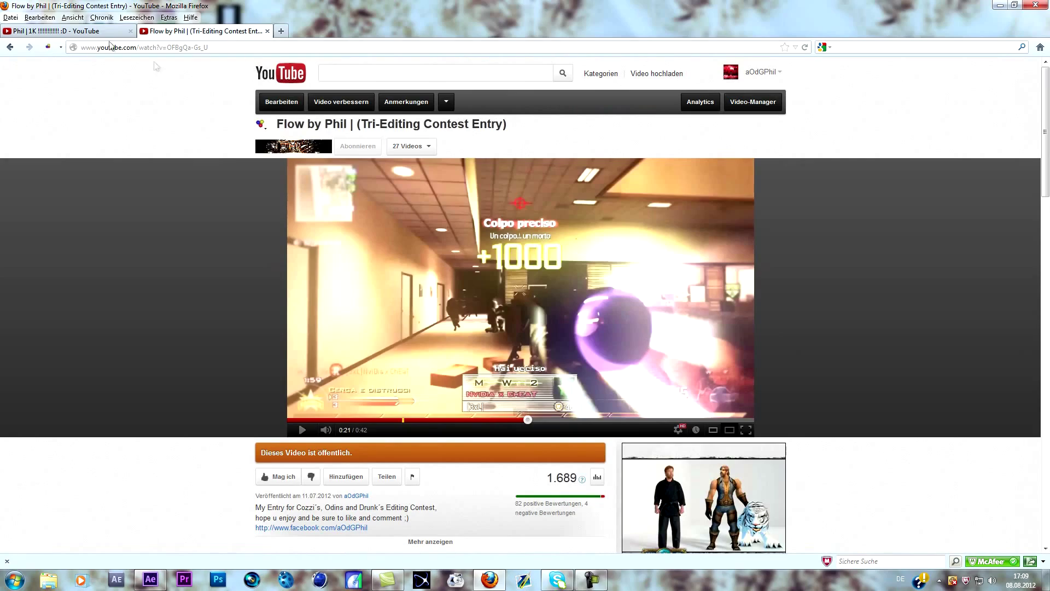
left_click(100, 34)
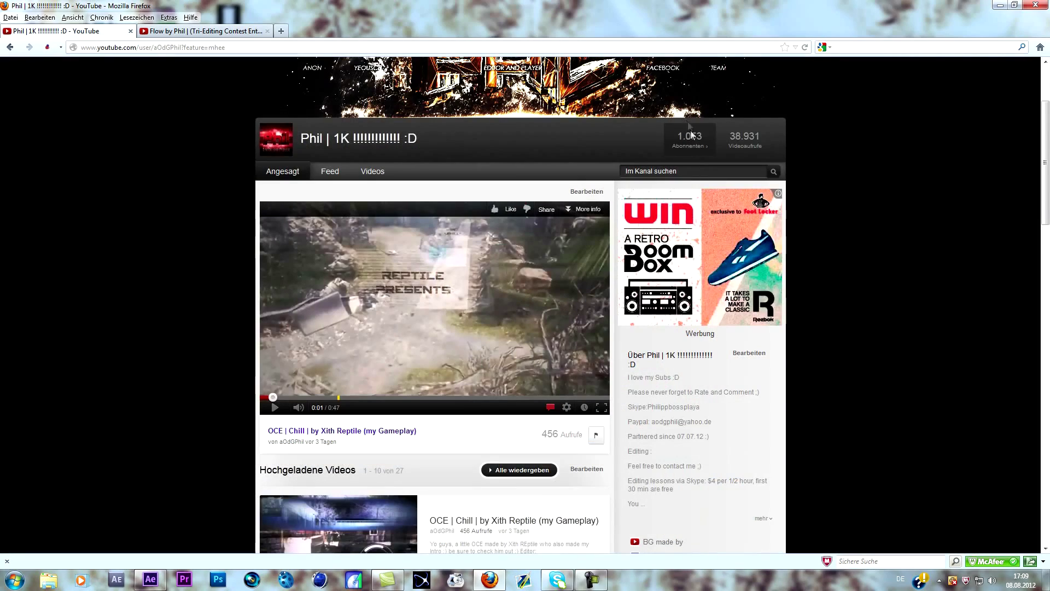
scroll(692, 142, "up", 2)
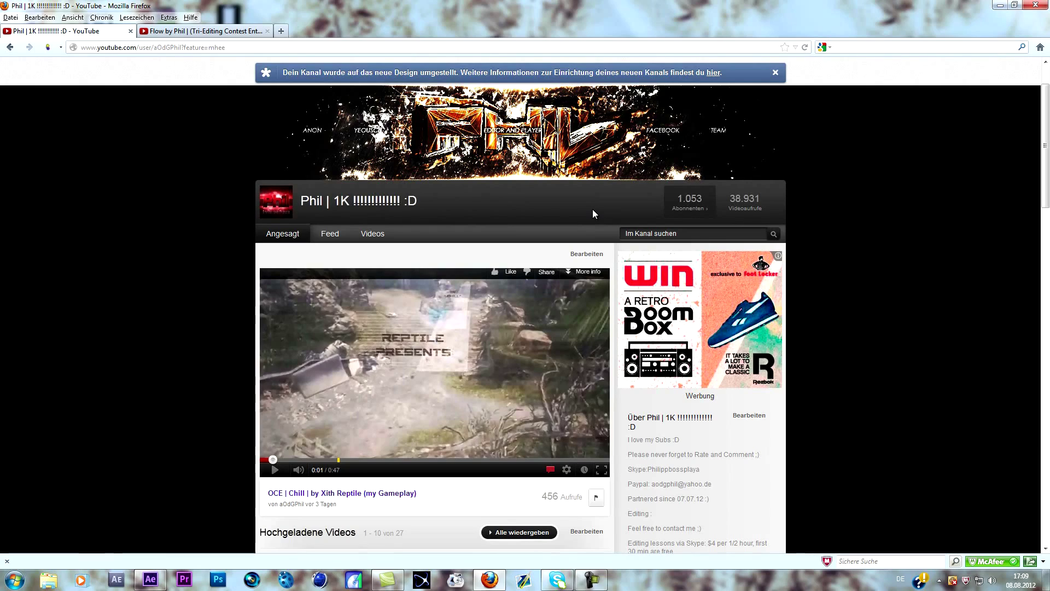
scroll(592, 211, "down", 10)
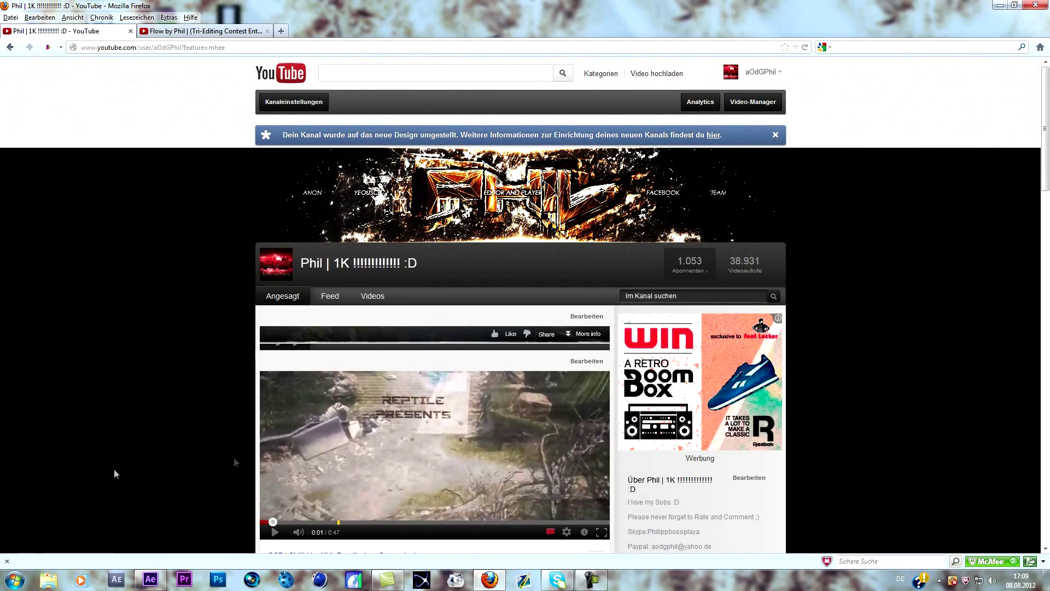
Step: Switch to After Effects and preview the finished effect in Komp 1 from 0;00;06;37
left_click(151, 579)
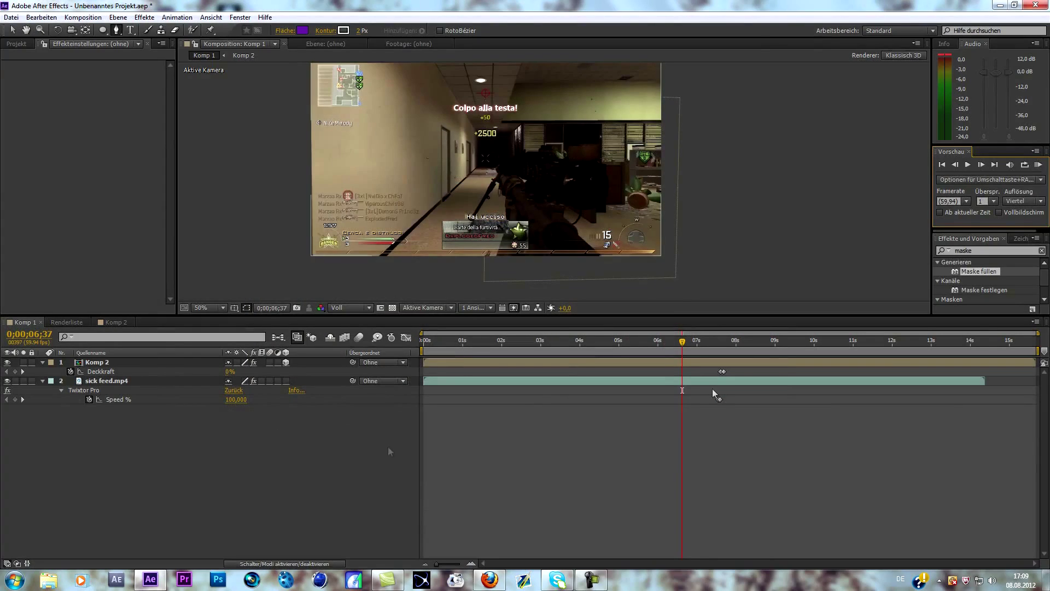
left_click(1039, 165)
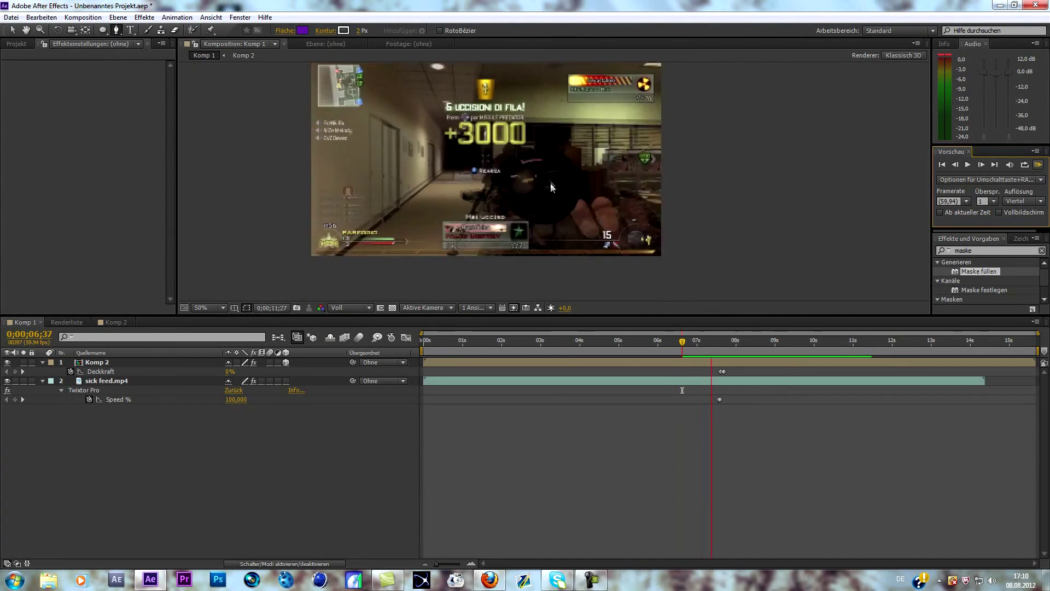
left_click(1038, 164)
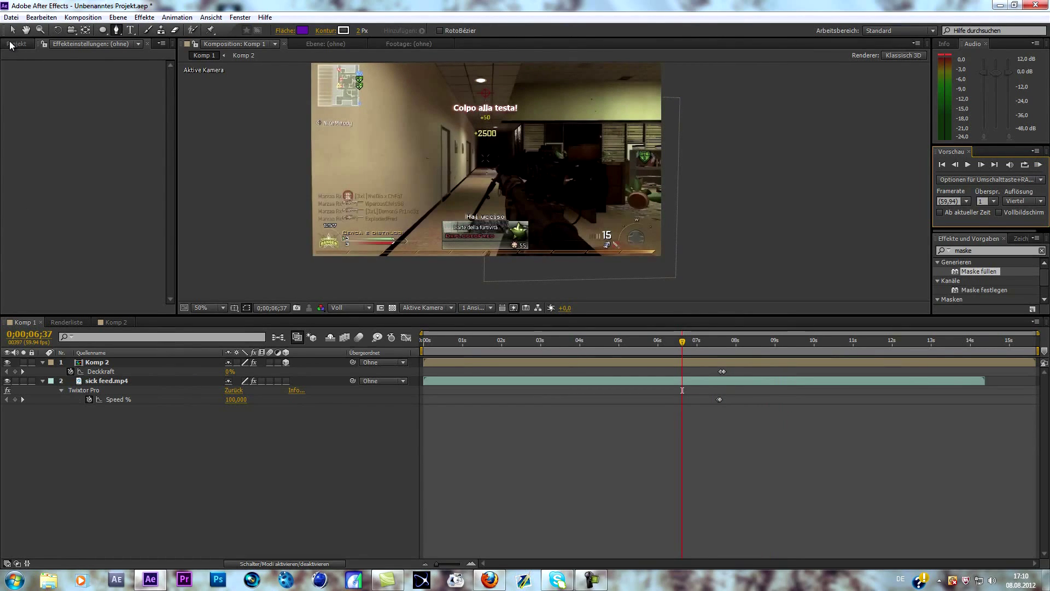
Step: Close the open composition timelines and delete the compositions Komp 2 and Komp 1 from the project
left_click(11, 44)
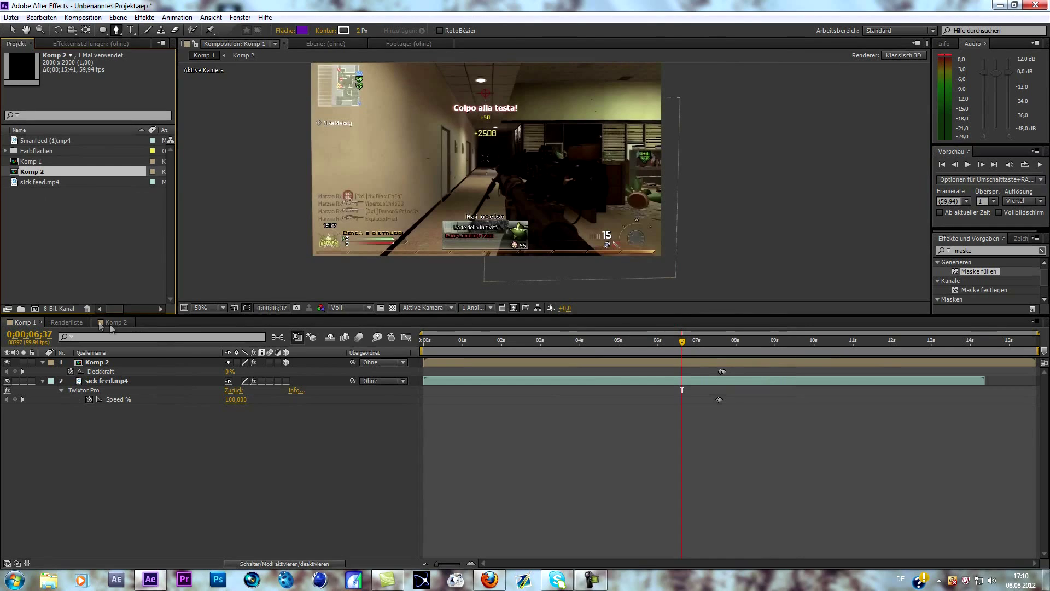
left_click(41, 322)
left_click(77, 324)
left_click(87, 323)
key("Delete")
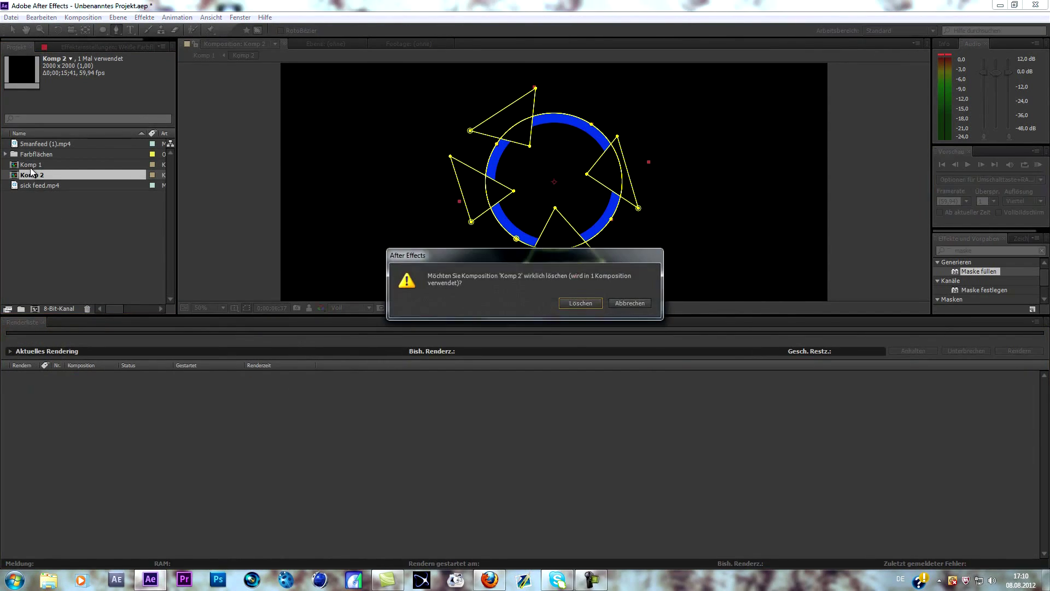
left_click(580, 303)
left_click(31, 161)
key("Delete")
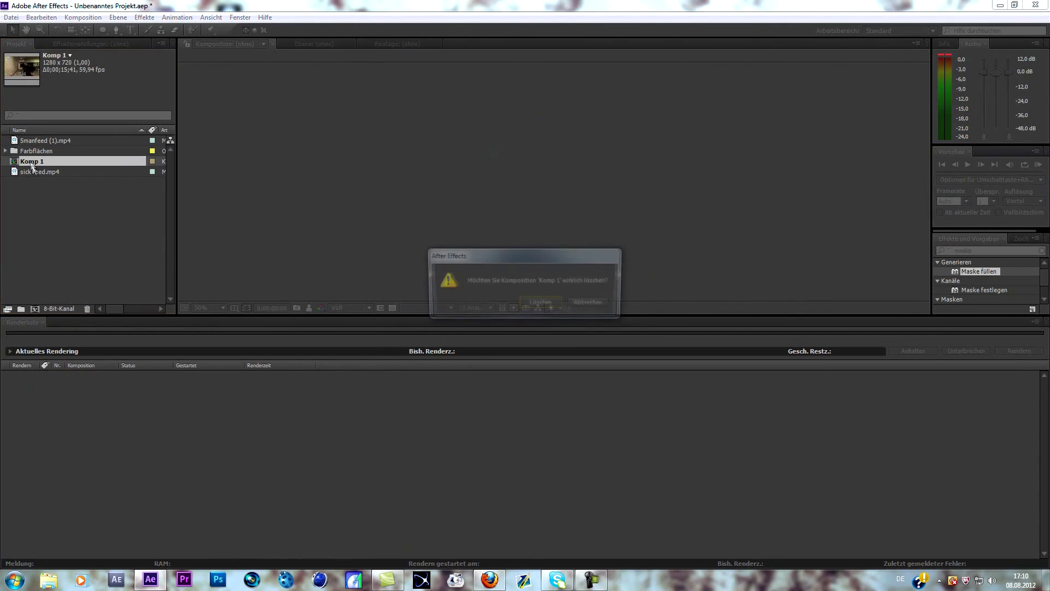
left_click(539, 303)
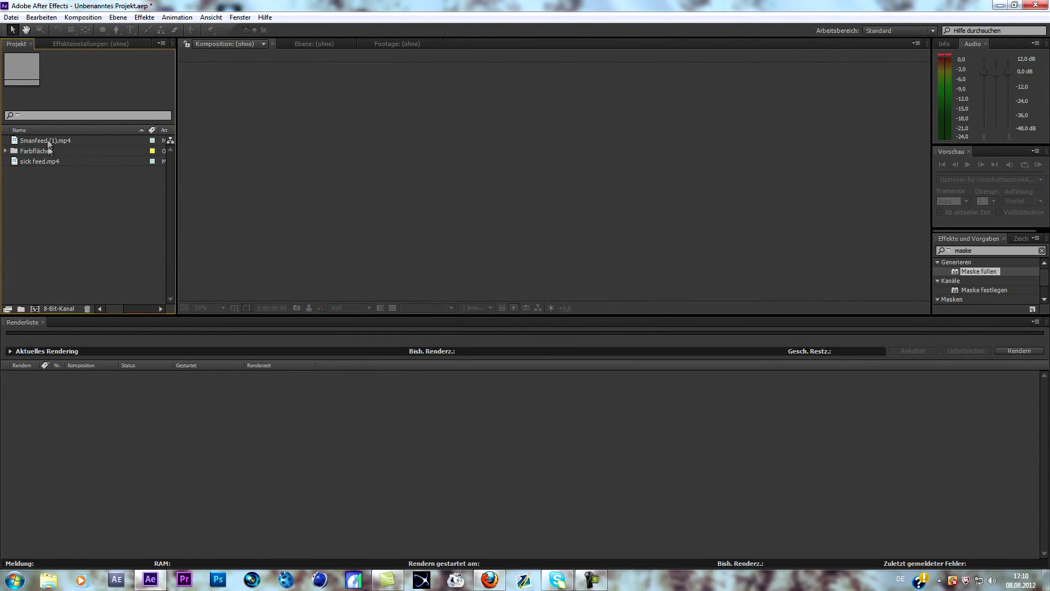
Step: Create a new composition from the sick feed.mp4 footage and move the current time to 0;00;07;45
left_click_drag(45, 159, 32, 308)
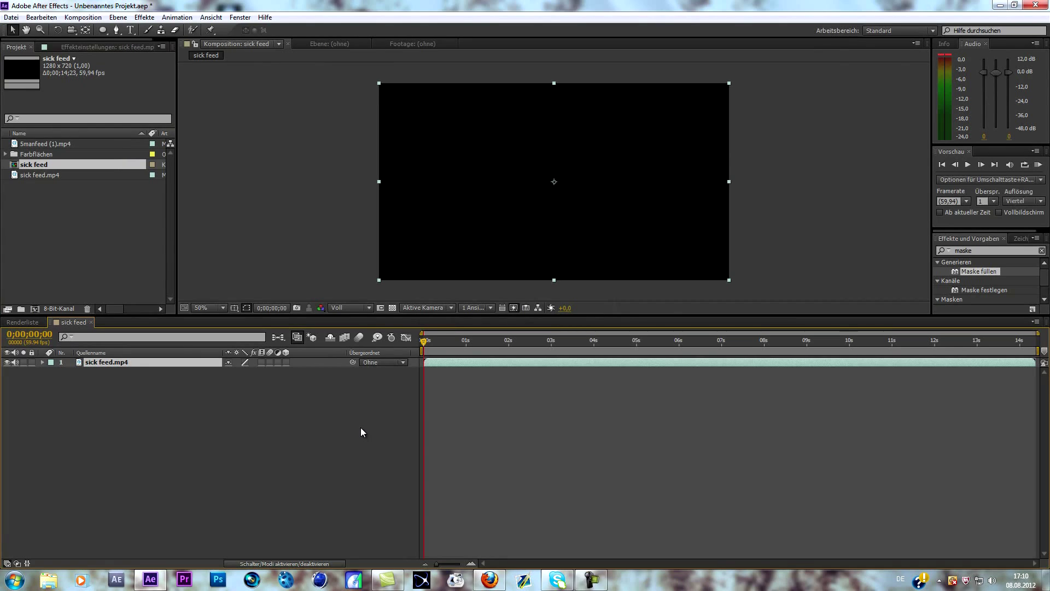
left_click_drag(424, 342, 754, 379)
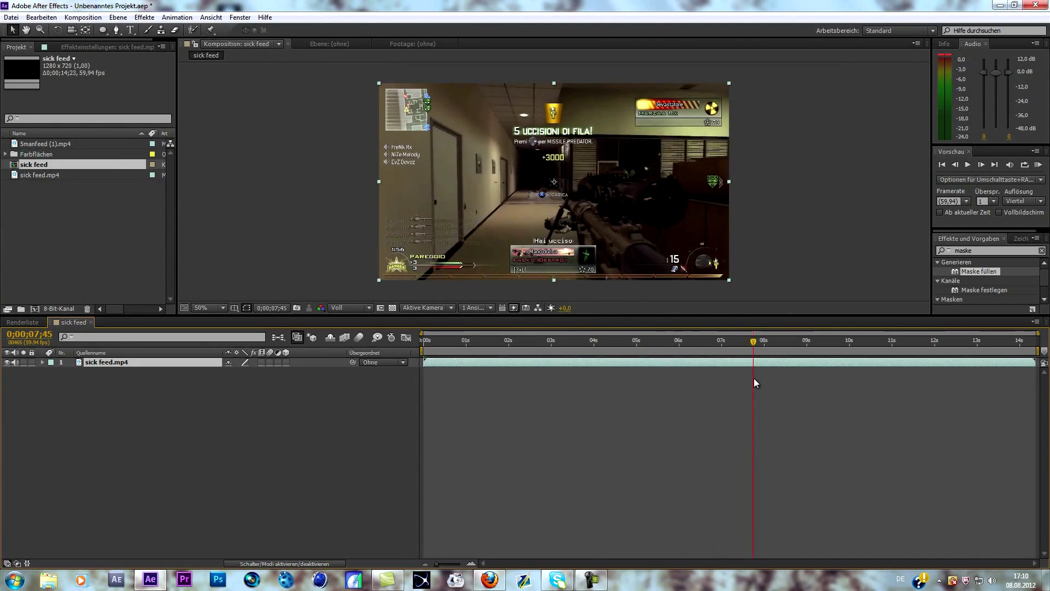
Step: Apply the RE:Vision Twixtor Pro effect to the sick feed.mp4 layer
right_click(748, 362)
mouse_move(809, 320)
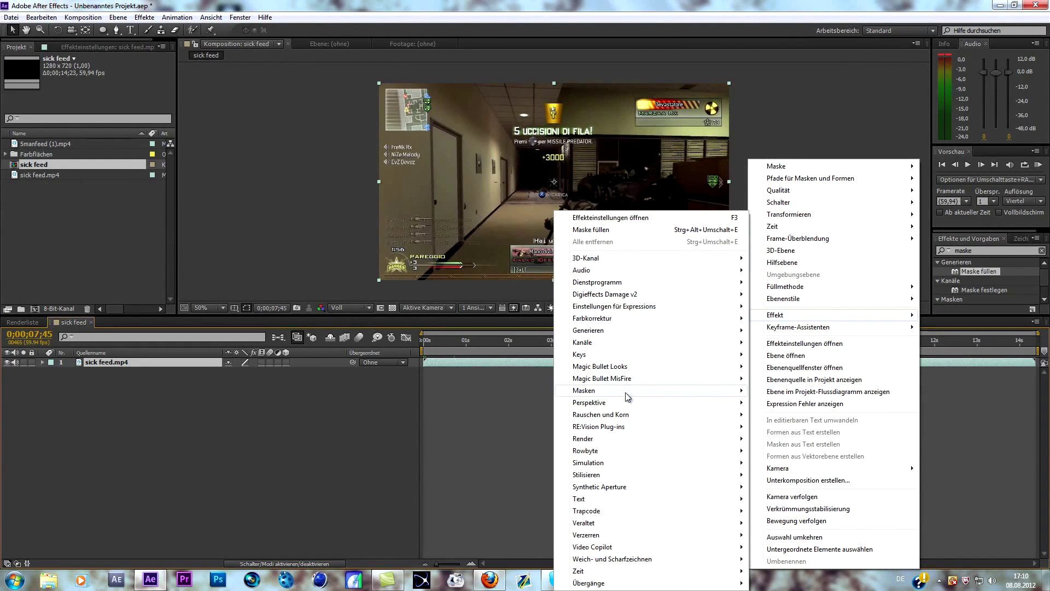
mouse_move(629, 426)
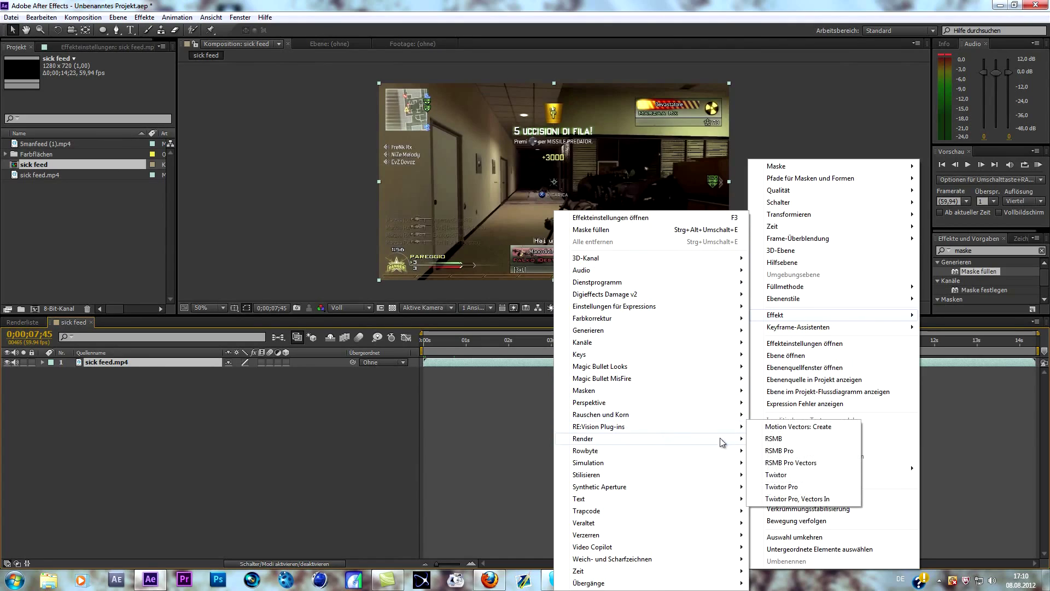
left_click(784, 487)
Step: Configure Twixtor Pro with input frame rate 59.94, Image Prep Contrast/Edge Enhance, Frame Interp Blend and Warping Inverse w/ Smart Blend
left_click(107, 143)
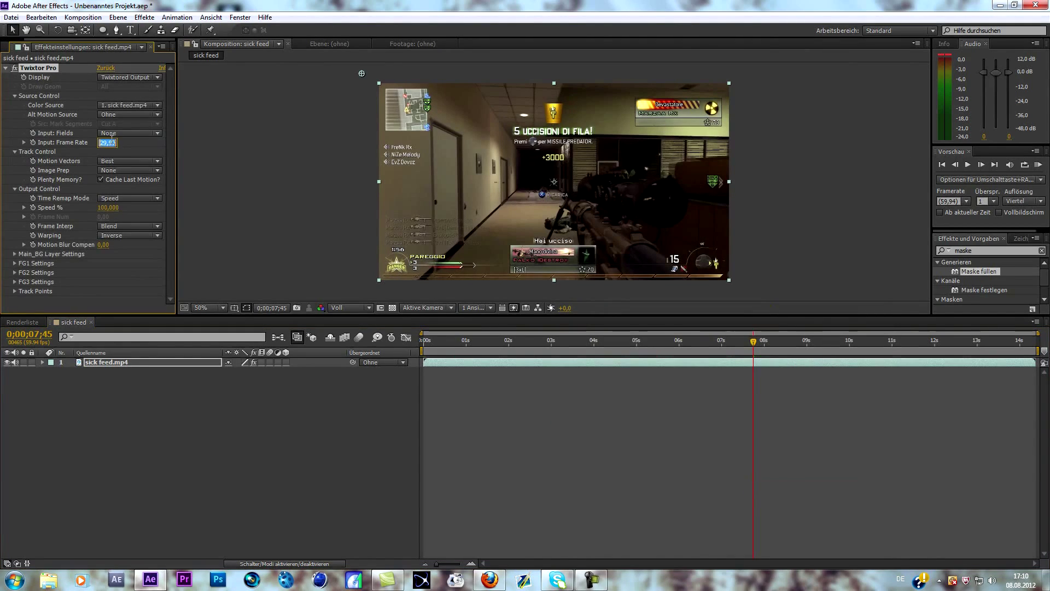
type("59")
left_click(157, 171)
left_click(155, 194)
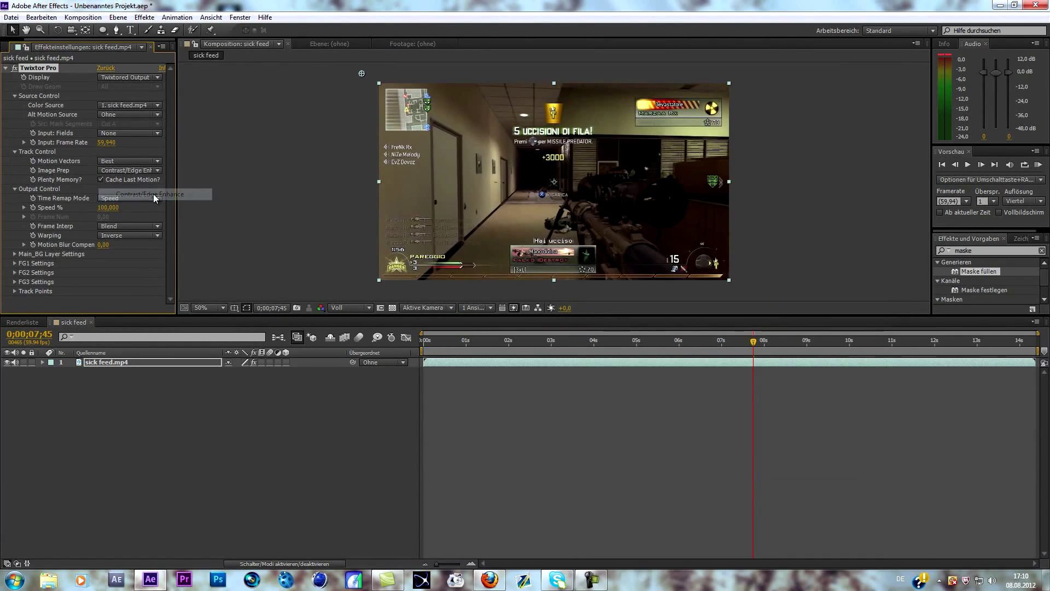
left_click(157, 226)
left_click(157, 226)
left_click(158, 235)
left_click(134, 259)
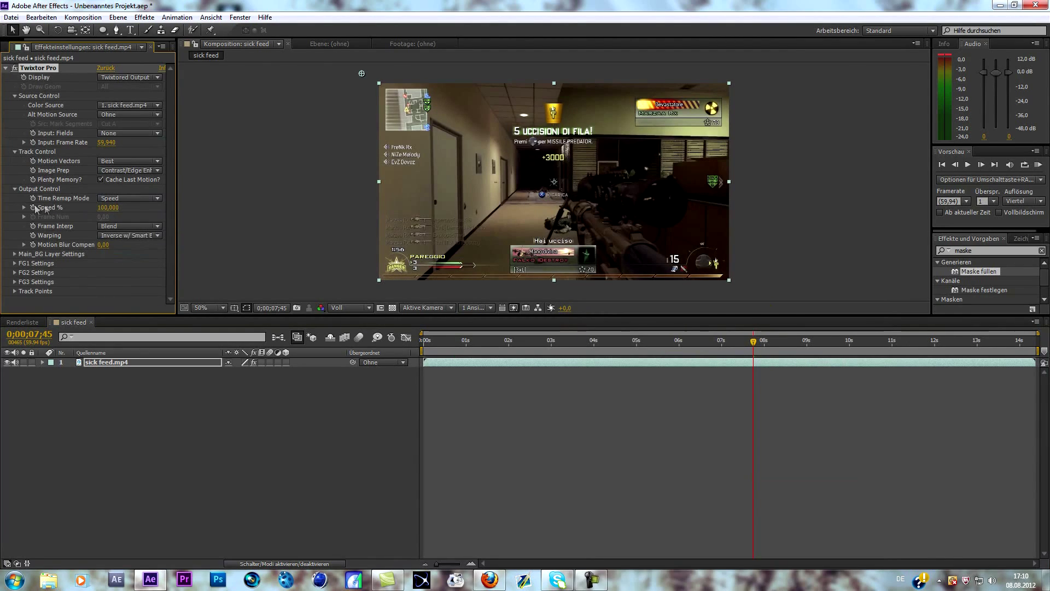
Step: Add a Twixtor Speed % keyframe of 100 at 0;00;07;45, reveal it in the timeline and shift it slightly earlier
left_click(32, 209)
left_click(979, 166)
left_click(980, 165)
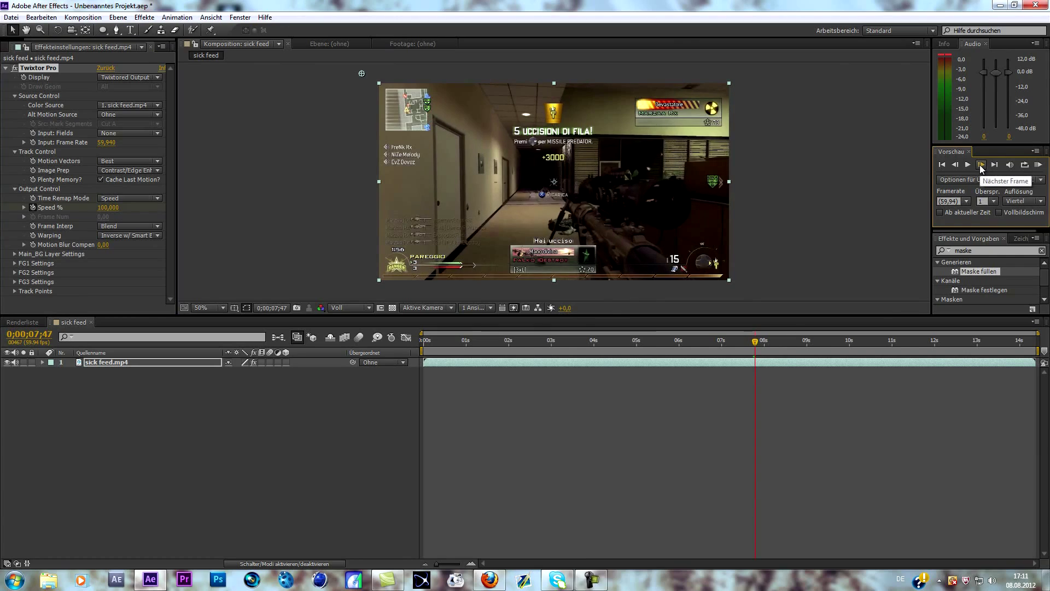
left_click(980, 165)
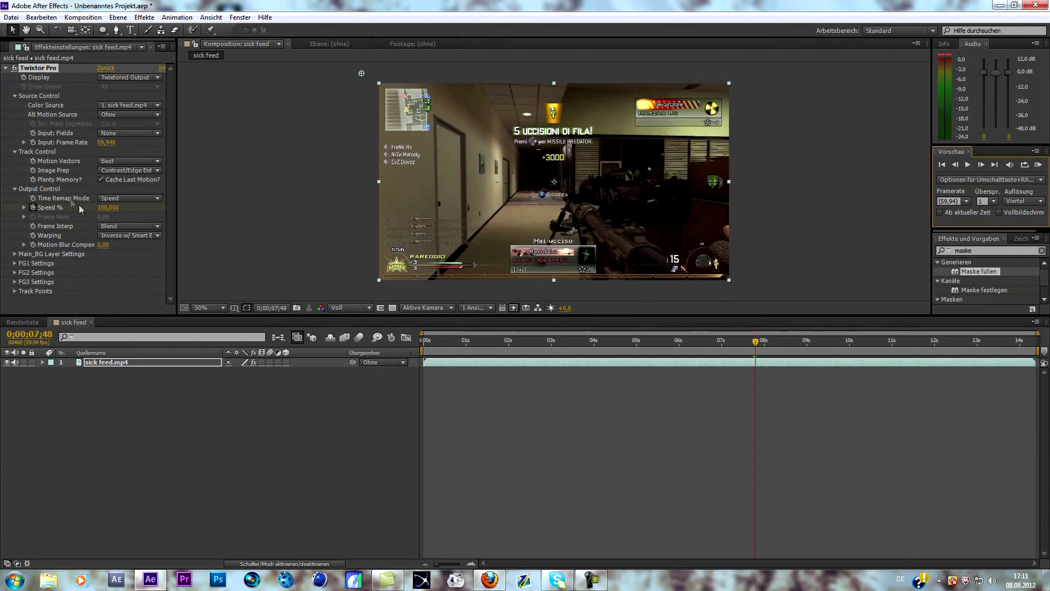
left_click(744, 369)
key("u")
left_click(755, 380)
left_click_drag(753, 381, 751, 381)
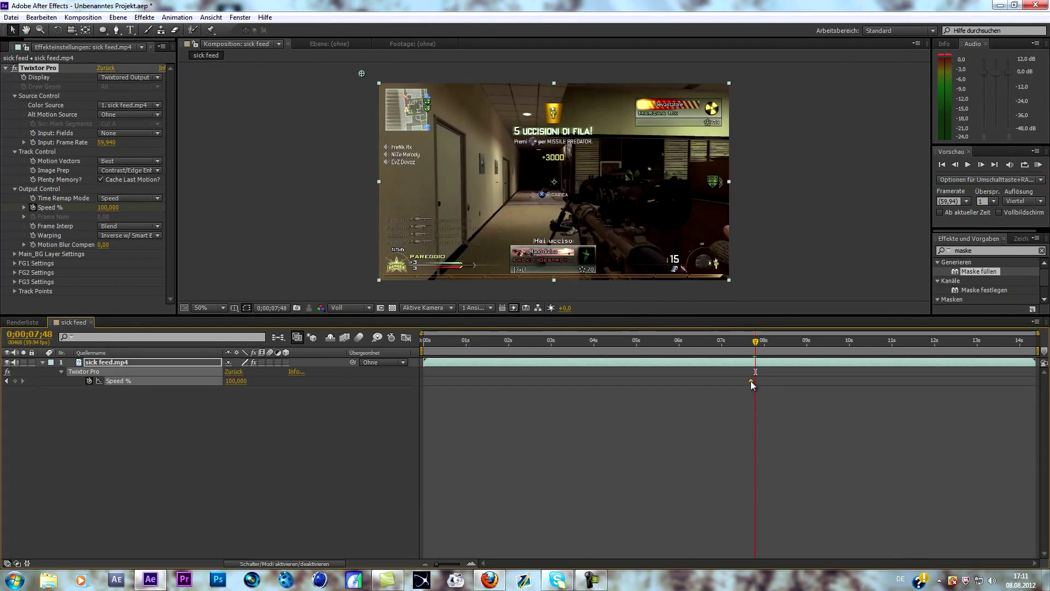
Step: Set the Twixtor Speed % to 3 at 0;00;07;43 and scrub to 0;00;08;21 to check the slow motion
left_click_drag(757, 340, 753, 343)
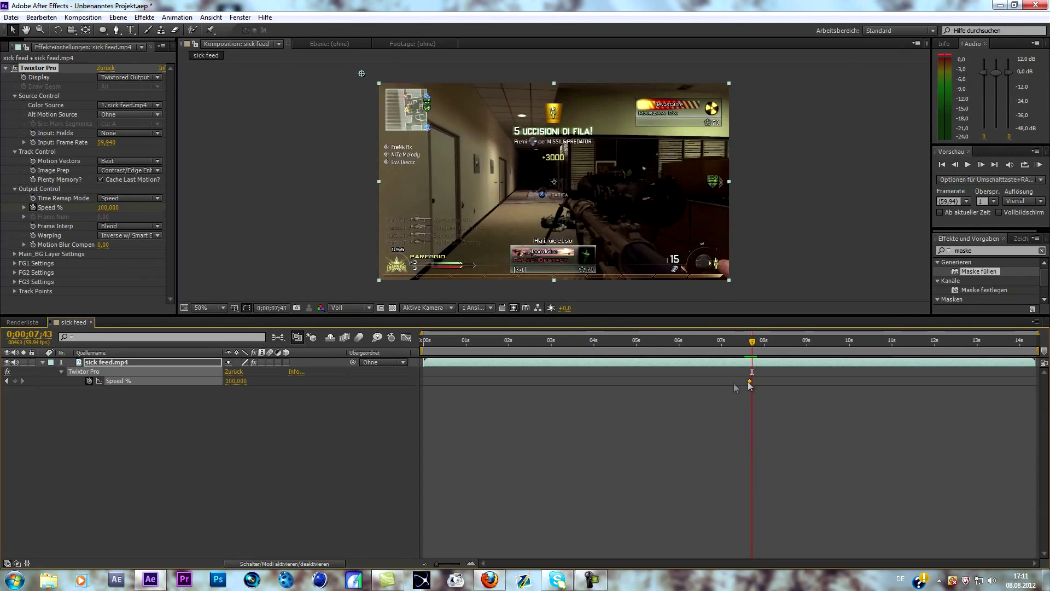
left_click(105, 208)
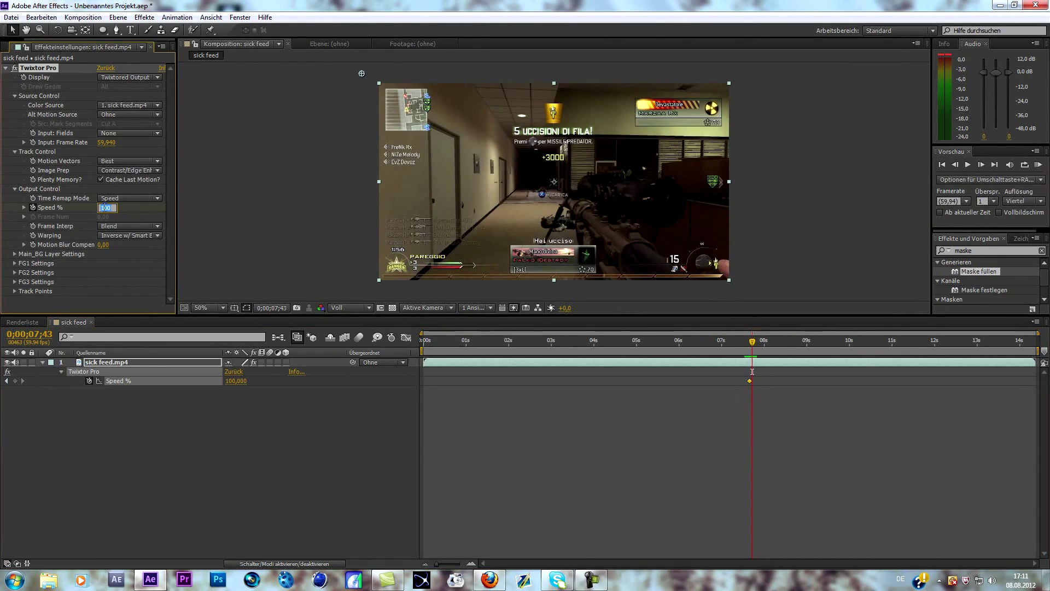
type("3")
key("Return")
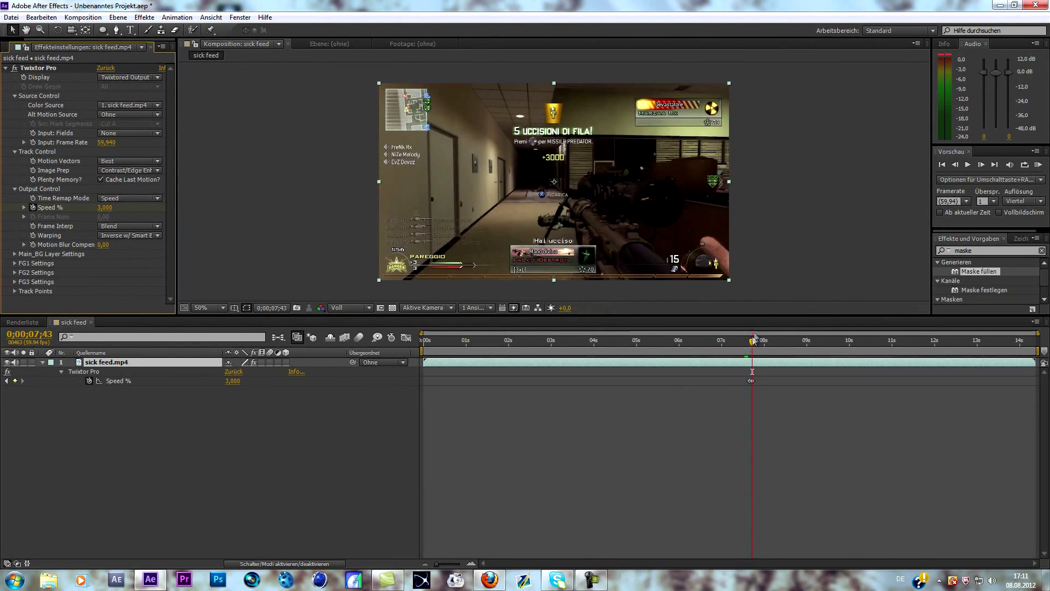
left_click_drag(753, 343, 779, 341)
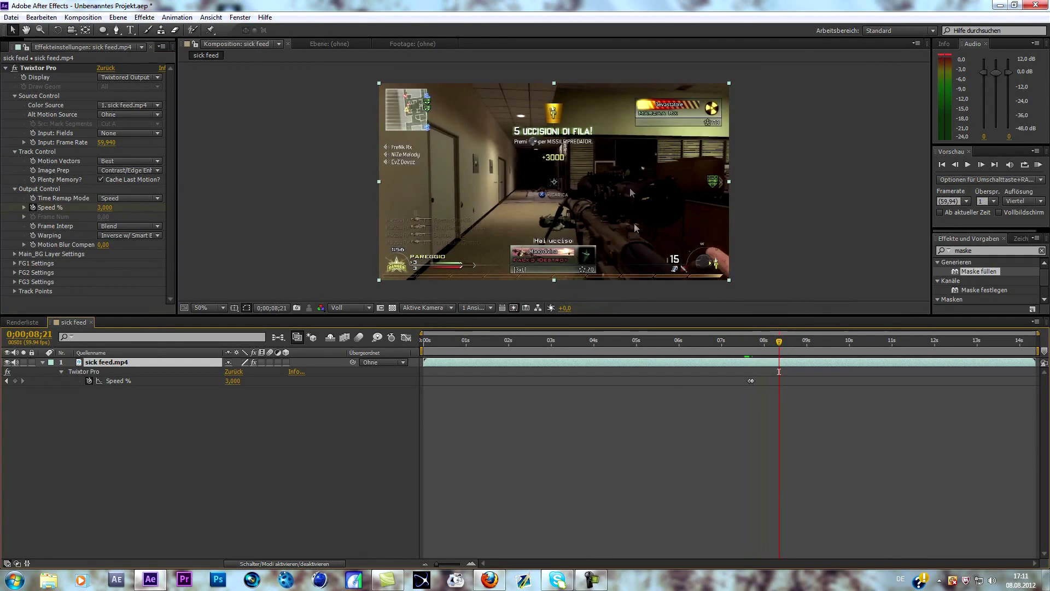
Step: Create a new composition Komp 1 of 2000 x 2000 px at 59.94 fps with a duration of 0;00;15;41
left_click(62, 391)
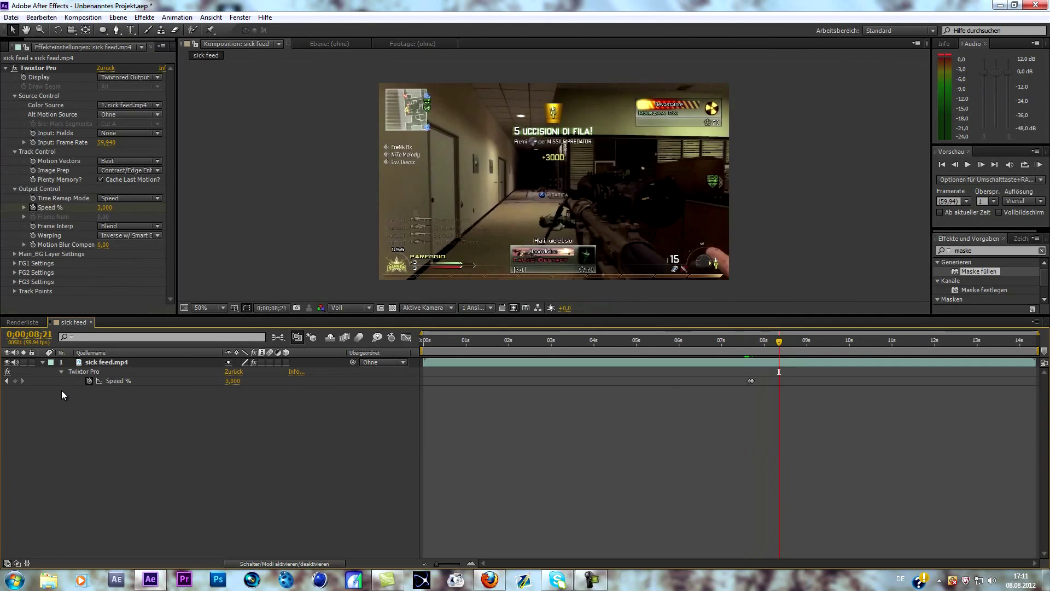
left_click(4, 47)
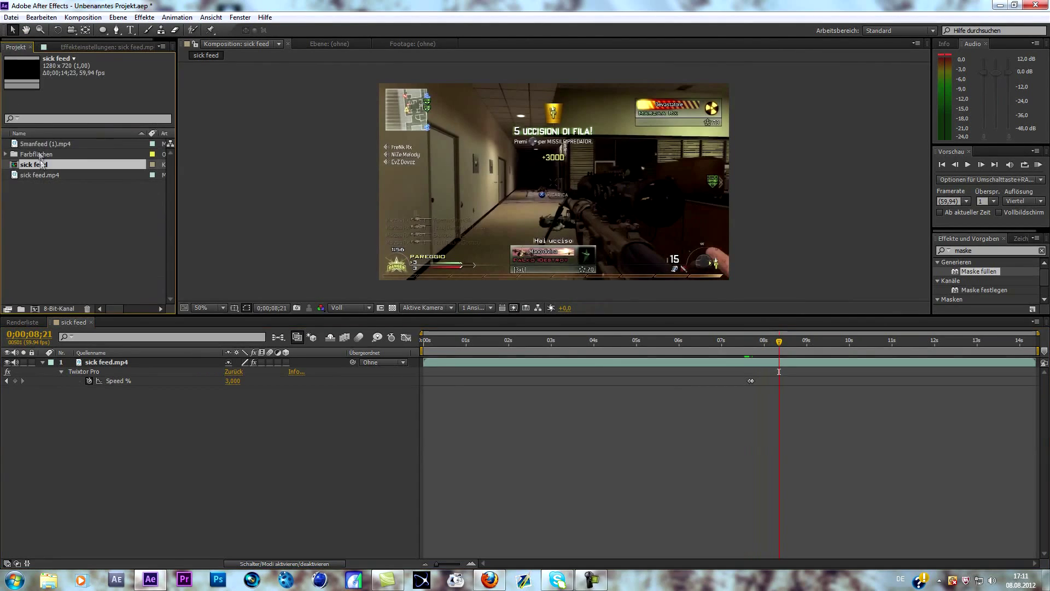
left_click(34, 309)
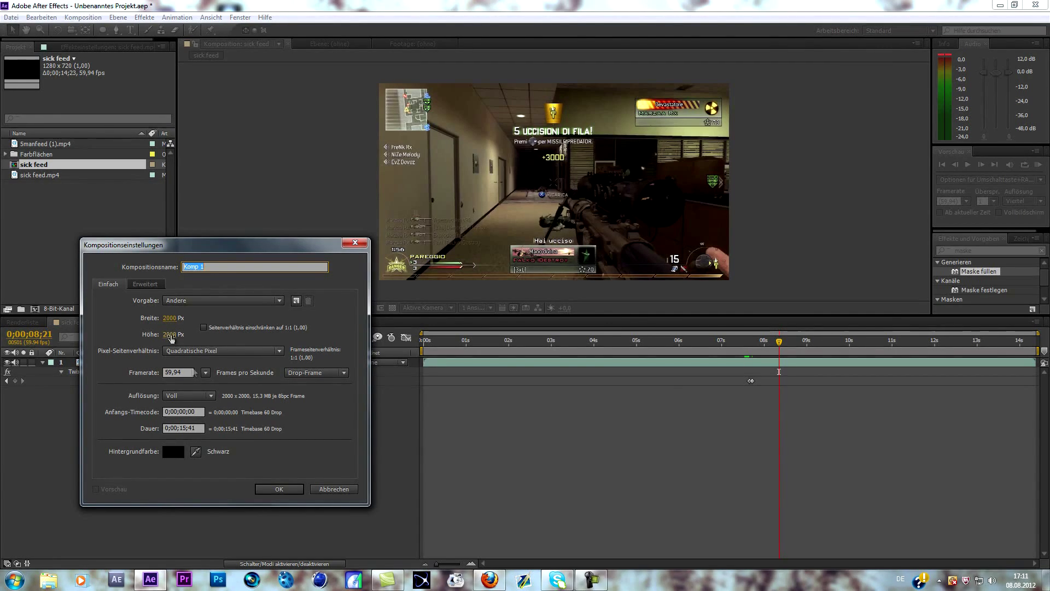
left_click(279, 489)
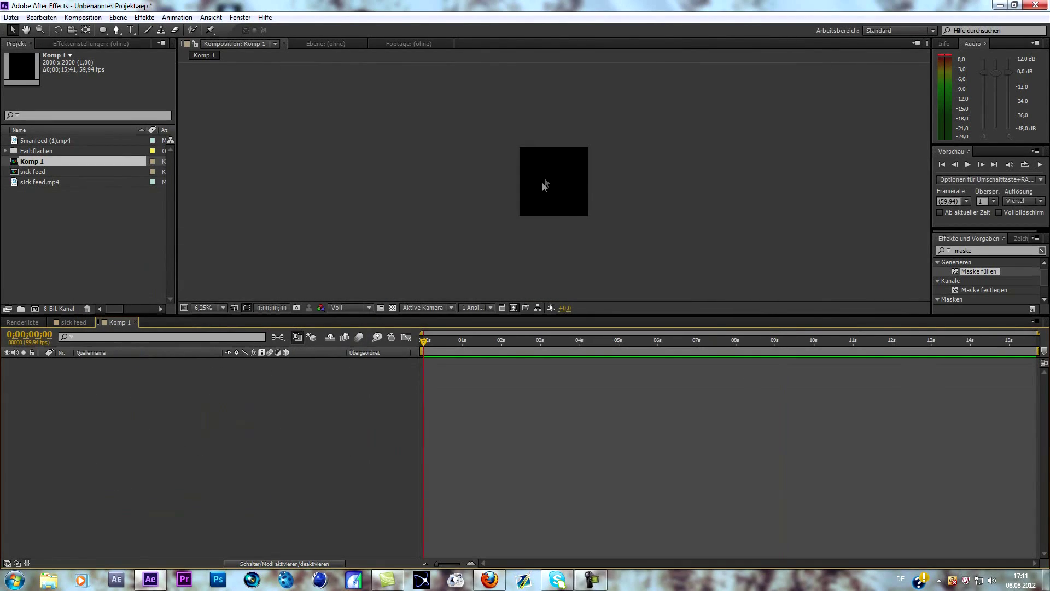
Step: Add a white 500 x 500 px solid to the Komp 1 composition
scroll(546, 189, "up", 2)
scroll(546, 189, "down", 1)
right_click(136, 440)
mouse_move(189, 443)
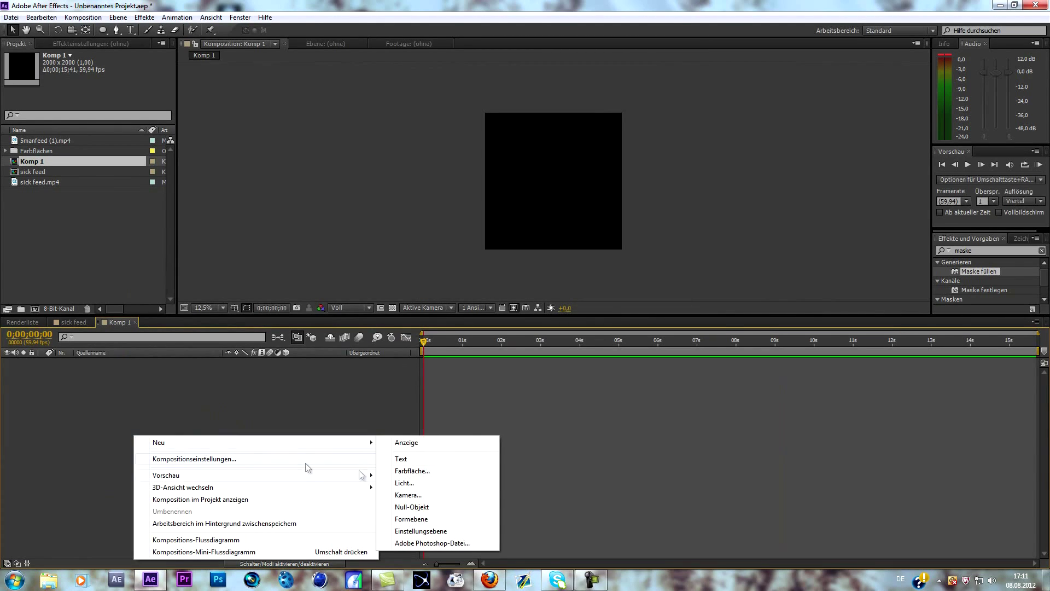
left_click(421, 476)
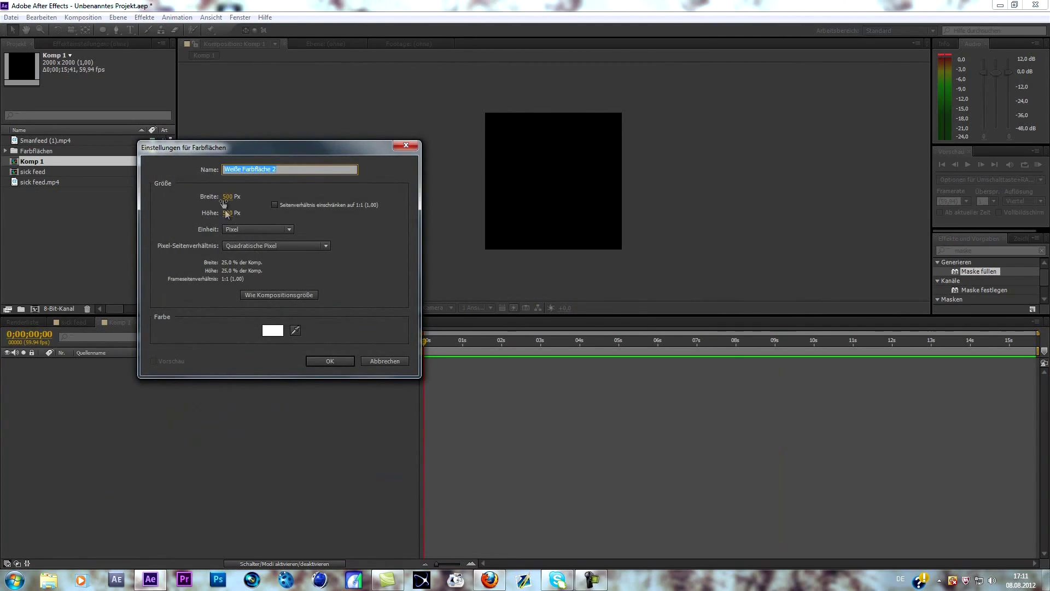
left_click(329, 361)
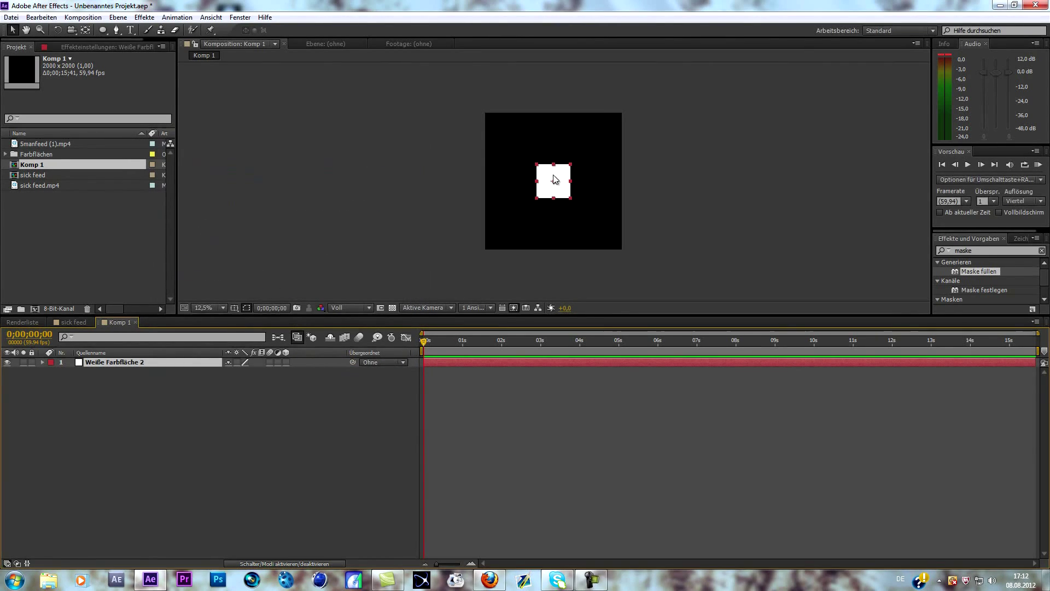
Step: Add an elliptical mask that fills the full extent of the white solid, then return to the Selection tool
scroll(547, 190, "up", 2)
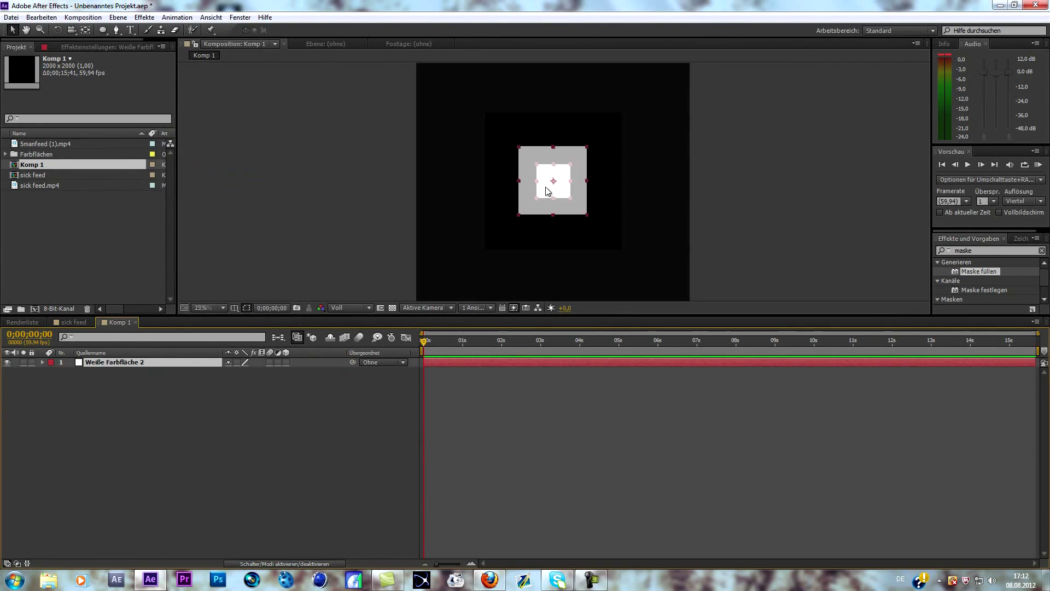
left_click(101, 31)
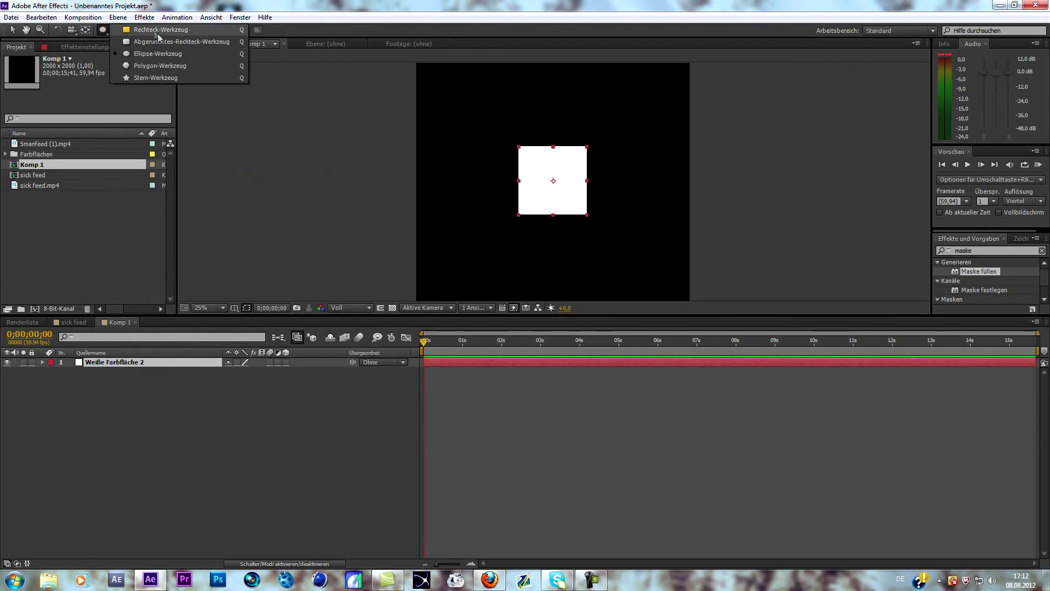
left_click(134, 54)
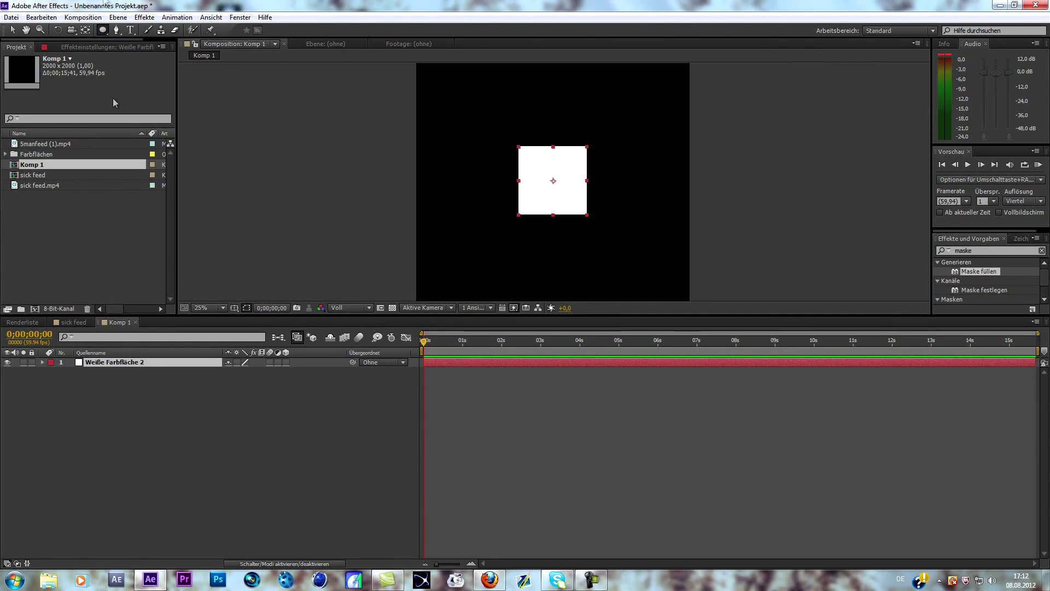
double_click(103, 29)
key("v")
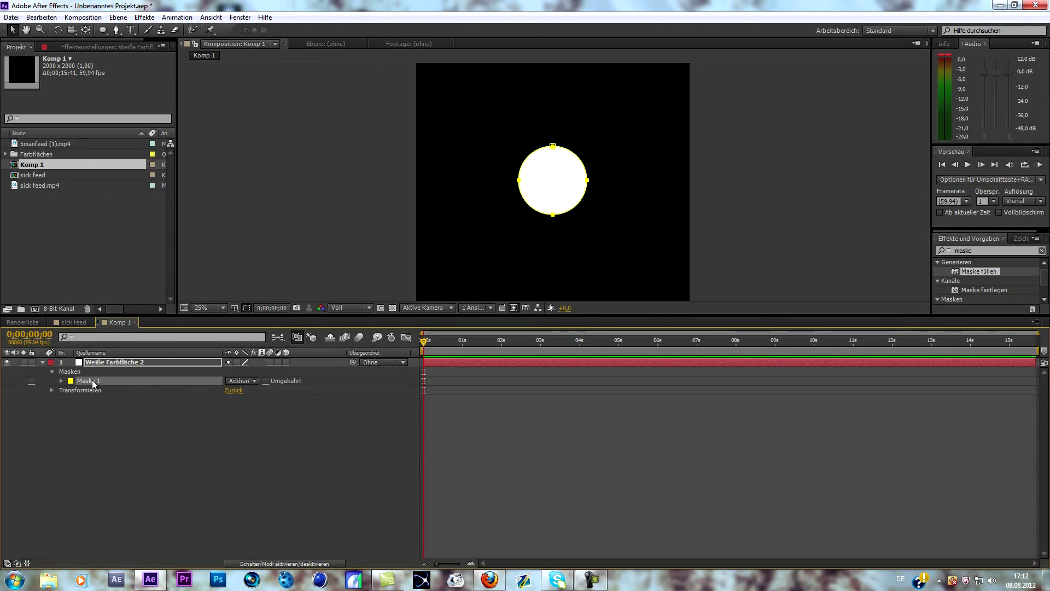
Step: Duplicate the solid's circular mask and set the copy's mode to Subtrahieren
key("ctrl+d")
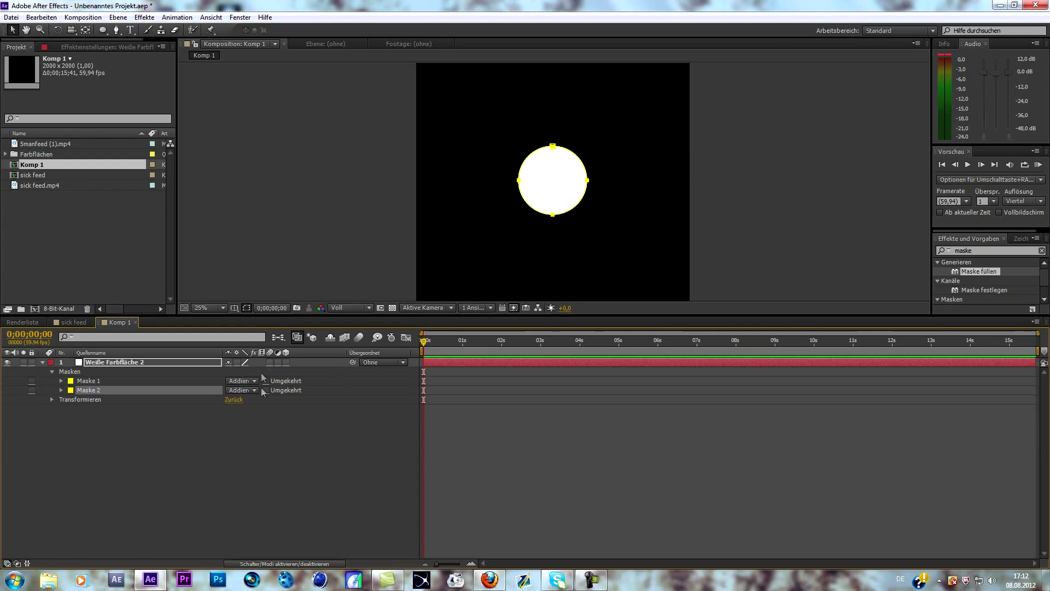
left_click(171, 433)
left_click(120, 389)
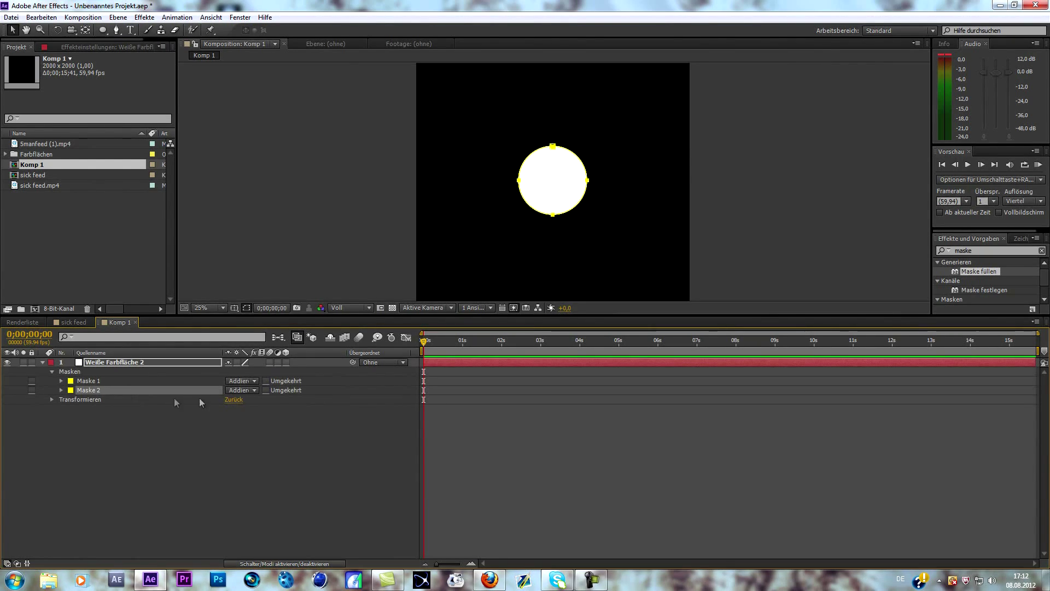
left_click(252, 389)
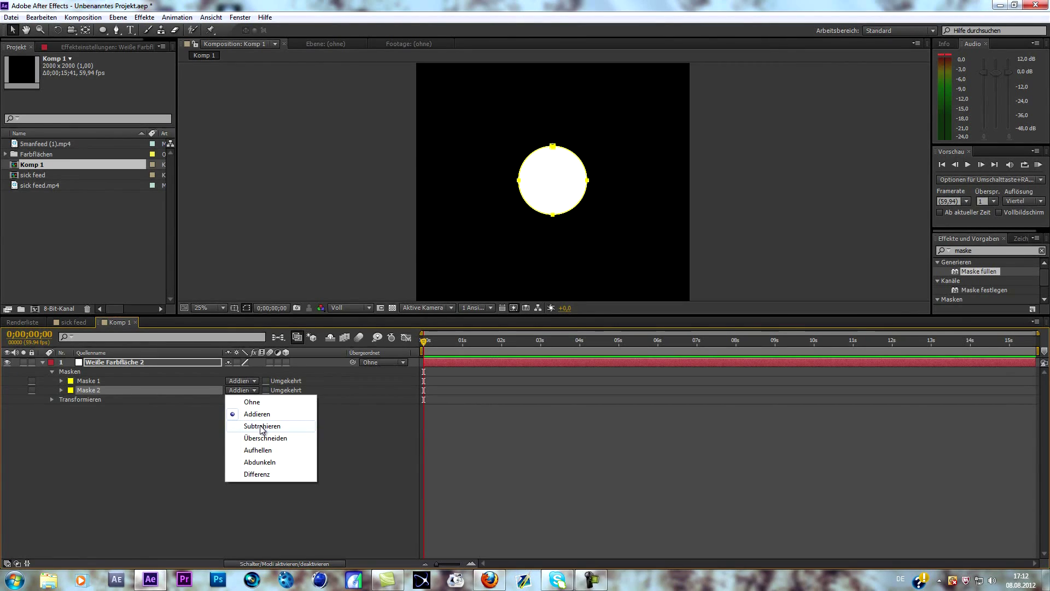
left_click(262, 428)
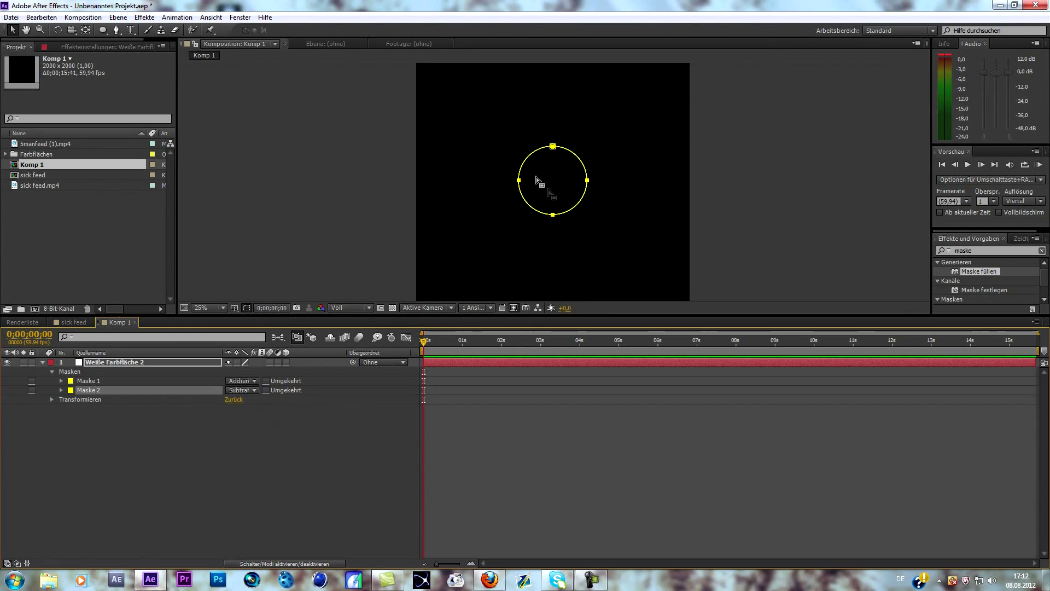
Step: Set the Maskenausweitung of Maske 2 to -40 pixels to form a ring, and collapse the layer's properties
left_click(60, 390)
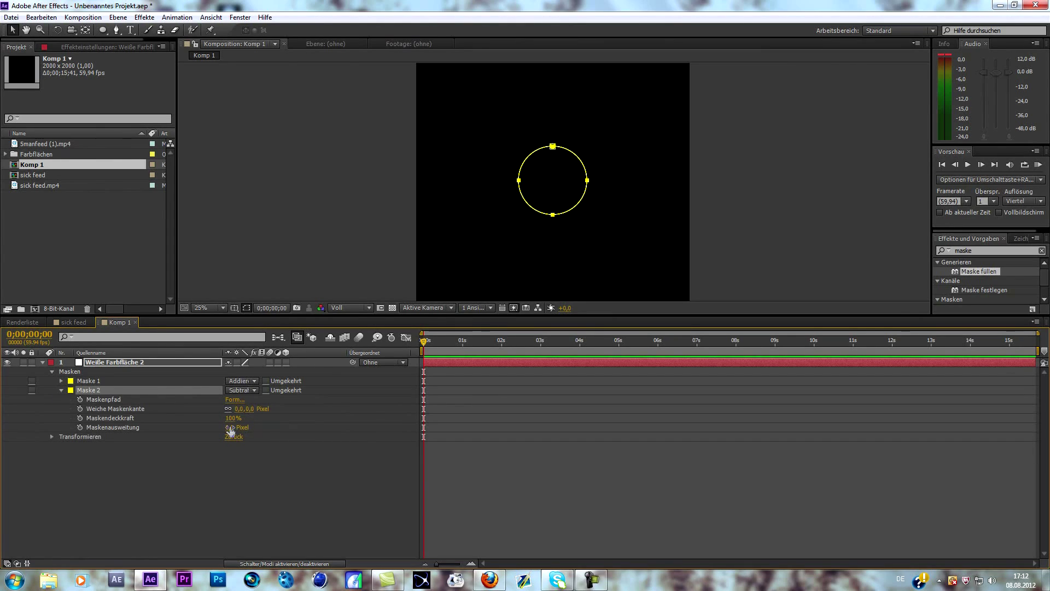
left_click_drag(230, 427, 210, 429)
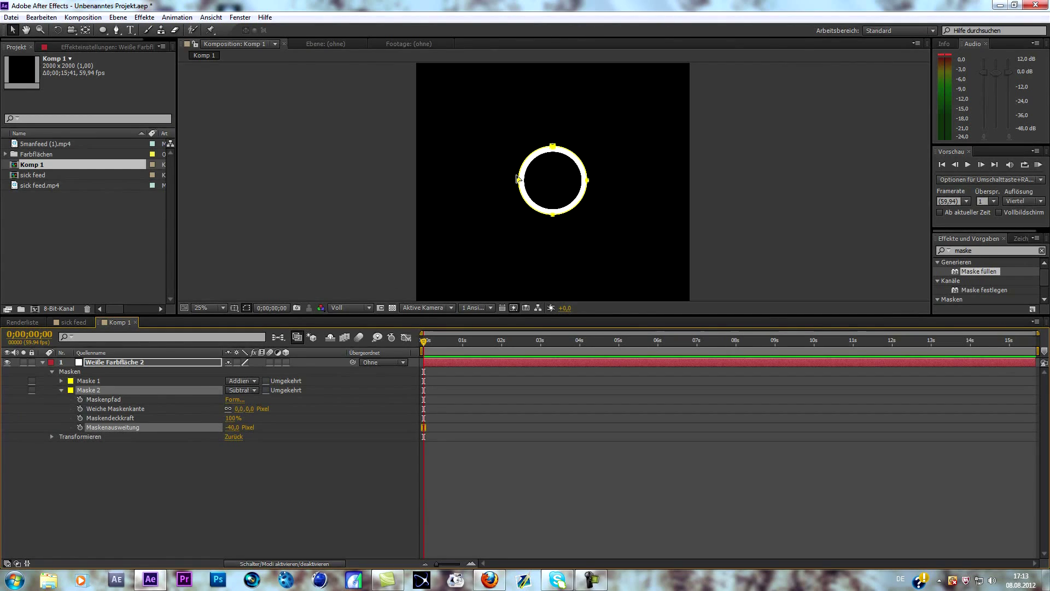
scroll(562, 182, "up", 2)
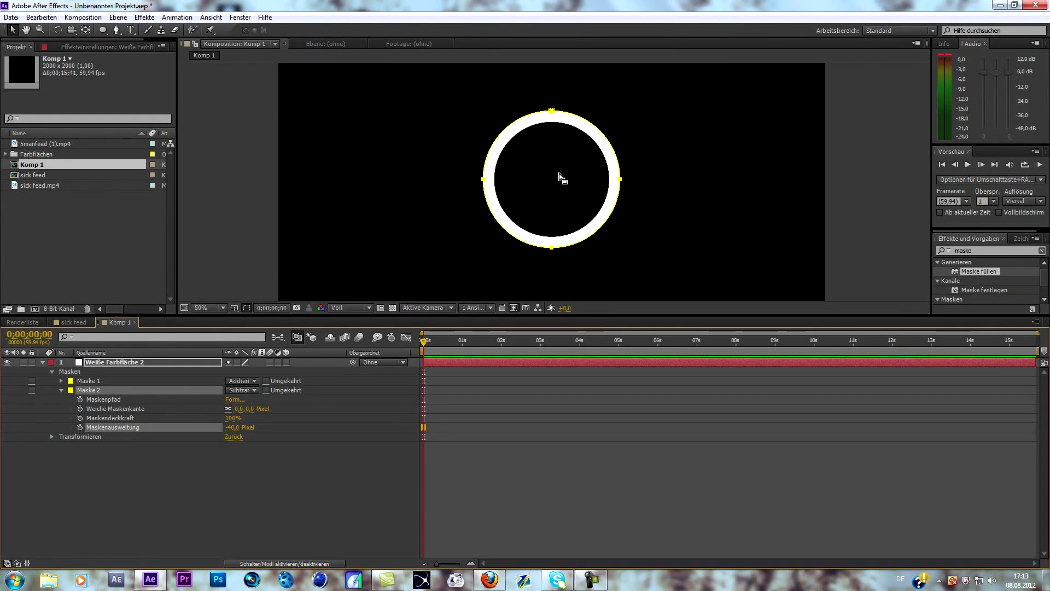
scroll(562, 178, "down", 2)
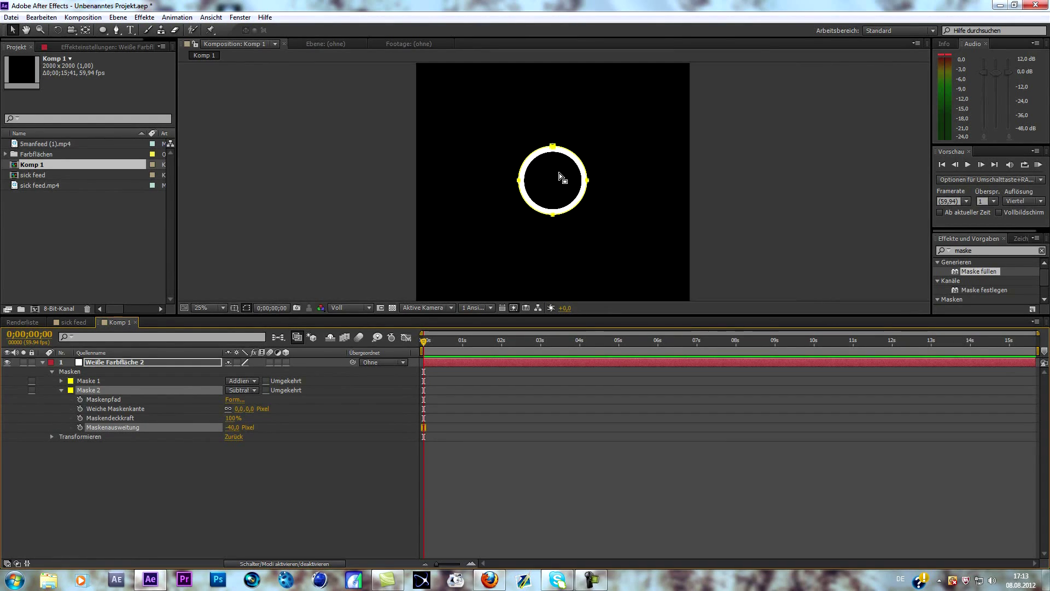
left_click(97, 472)
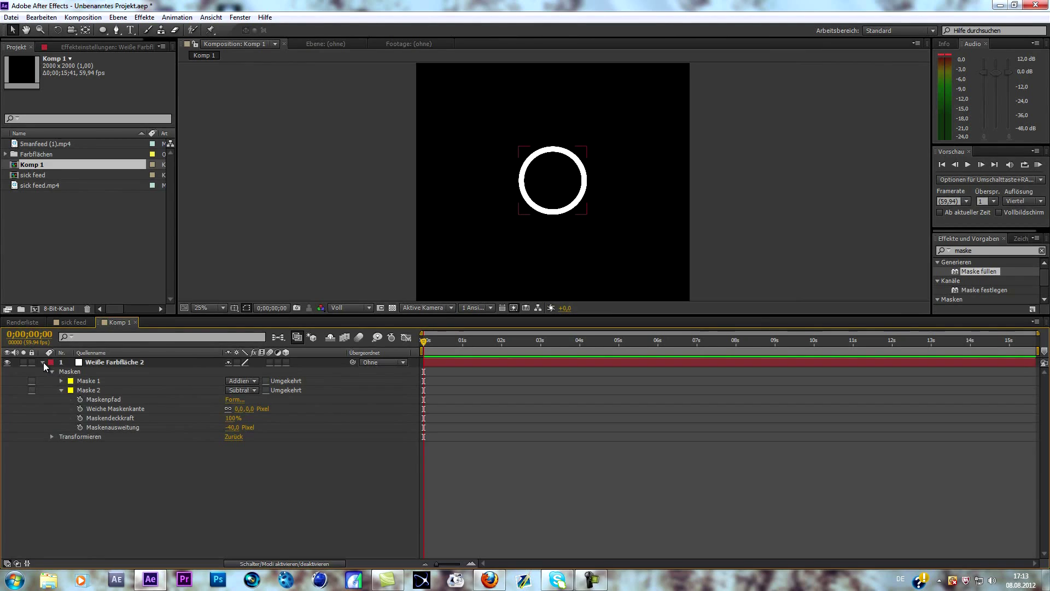
left_click(44, 362)
Step: In the sick feed composition, make the Komp 1 layer 3D and move the ring over to the rifle scope
left_click(71, 322)
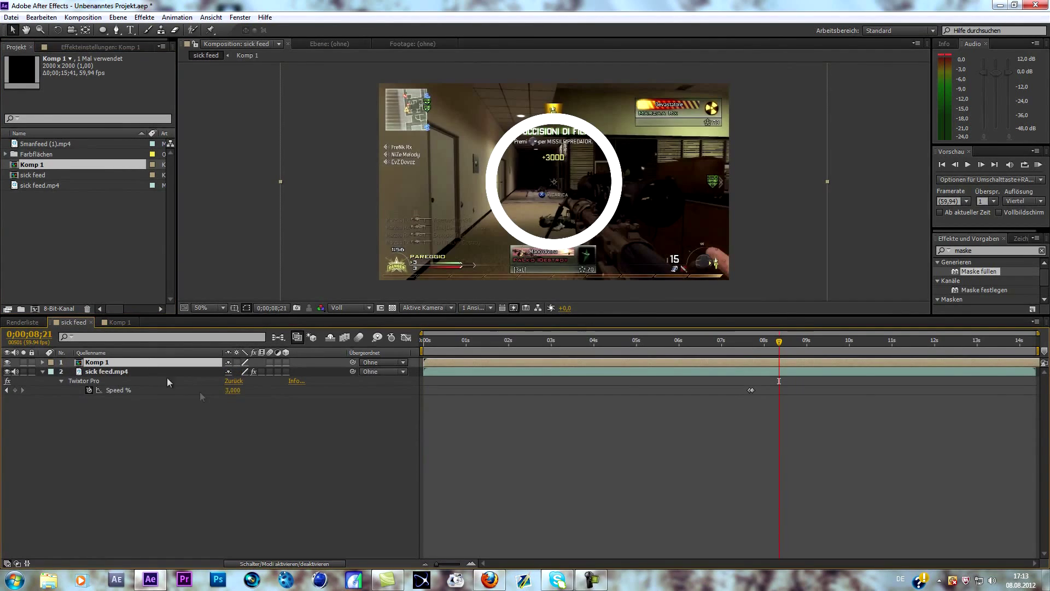
left_click(286, 362)
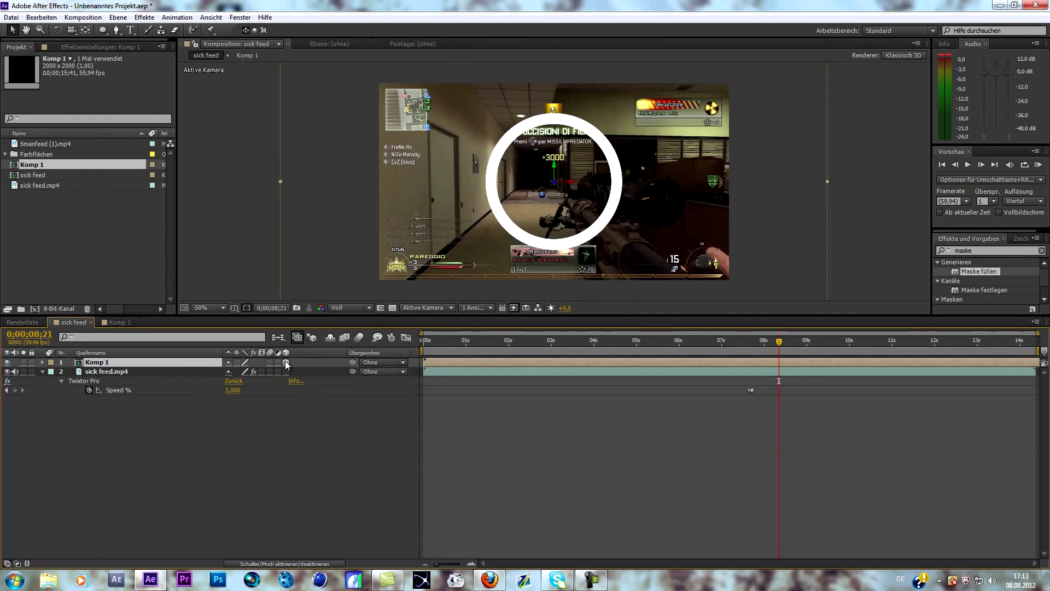
left_click_drag(454, 271, 563, 270)
Step: Scale the Komp 1 layer to 36% and align the ring with the rifle scope
left_click(132, 363)
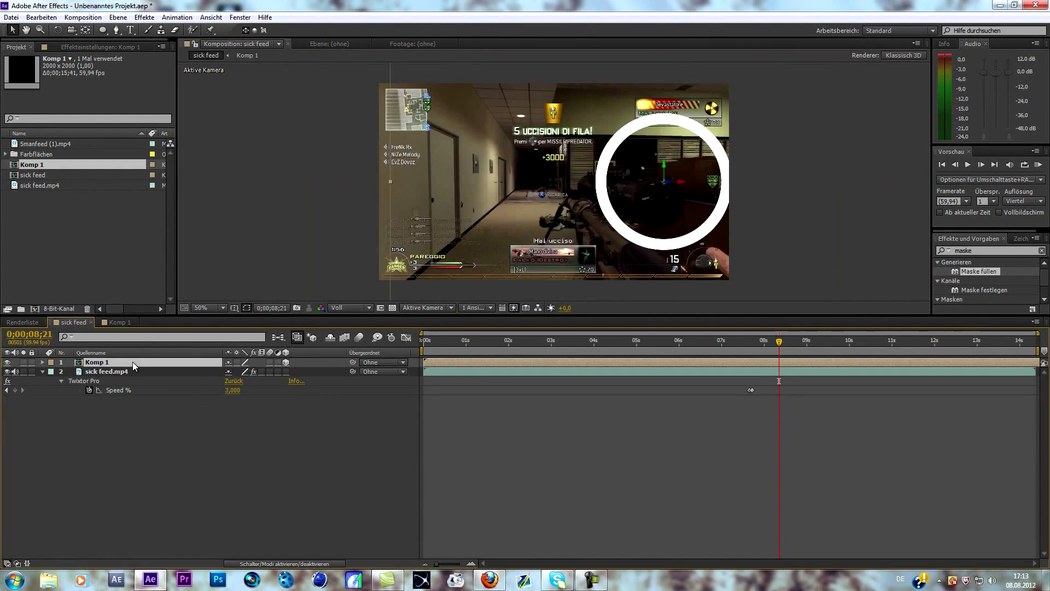
key("s")
mouse_move(283, 374)
left_mouse_down()
mouse_move(240, 375)
mouse_move(268, 375)
left_mouse_up()
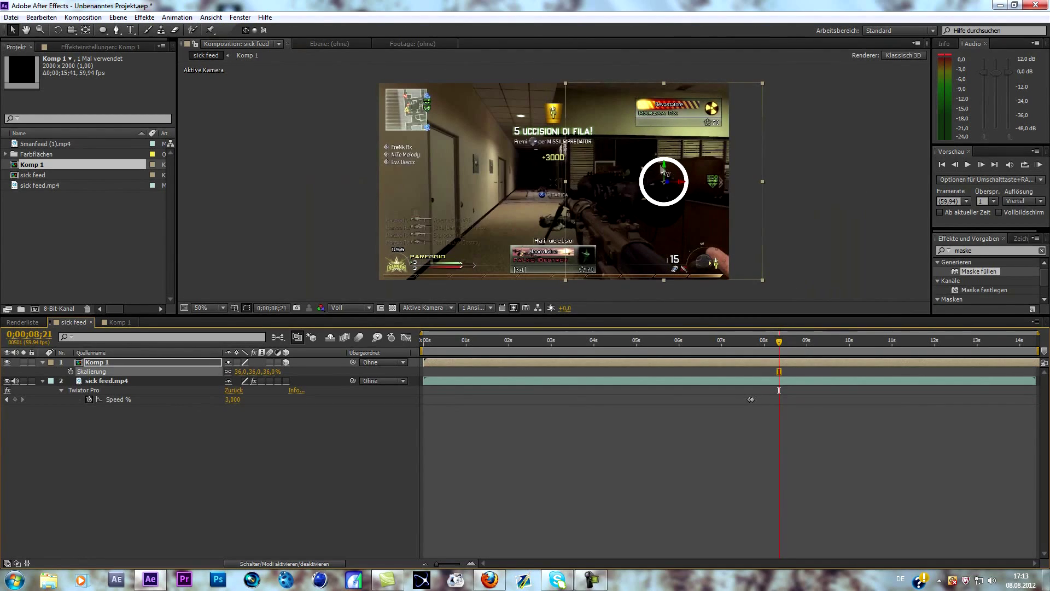
left_click_drag(661, 168, 679, 204)
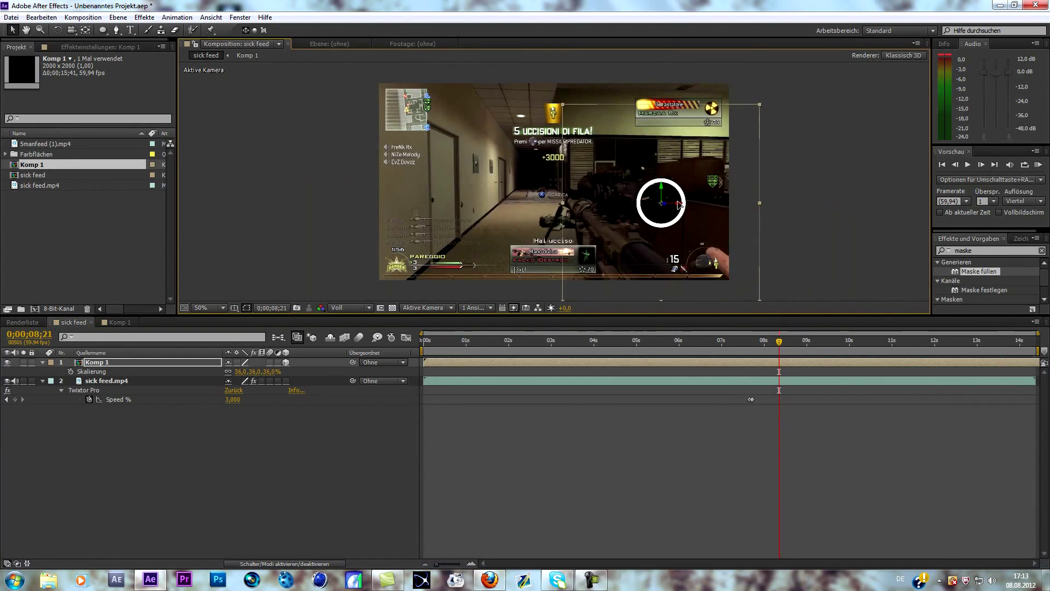
Step: Set the Komp 1 layer's Y-Drehung to -9° and nudge the ring back onto the scope
left_click(137, 362)
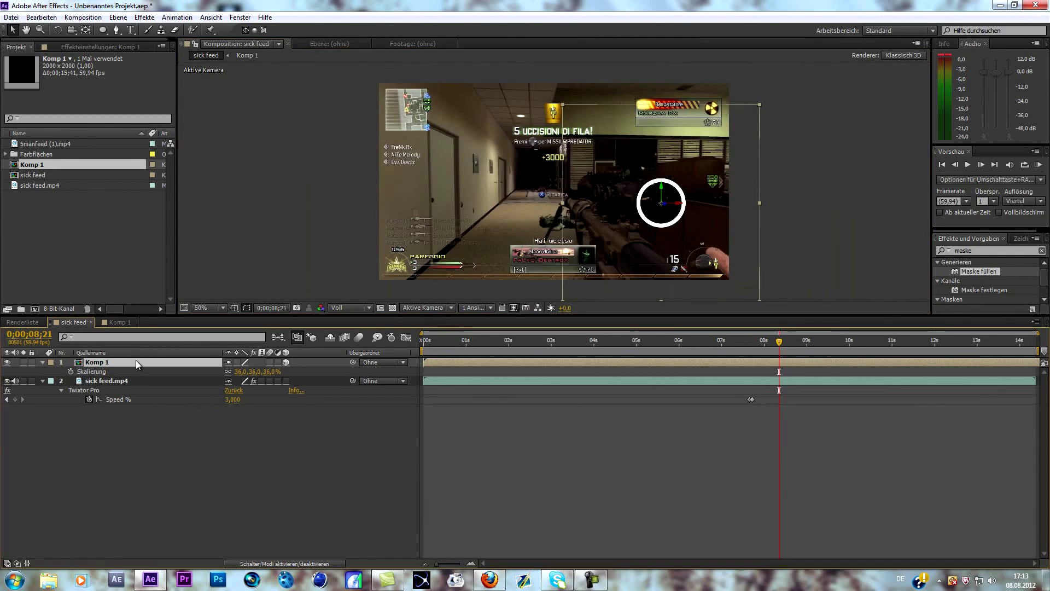
key("r")
left_click_drag(242, 393, 235, 389)
left_click_drag(679, 206, 675, 206)
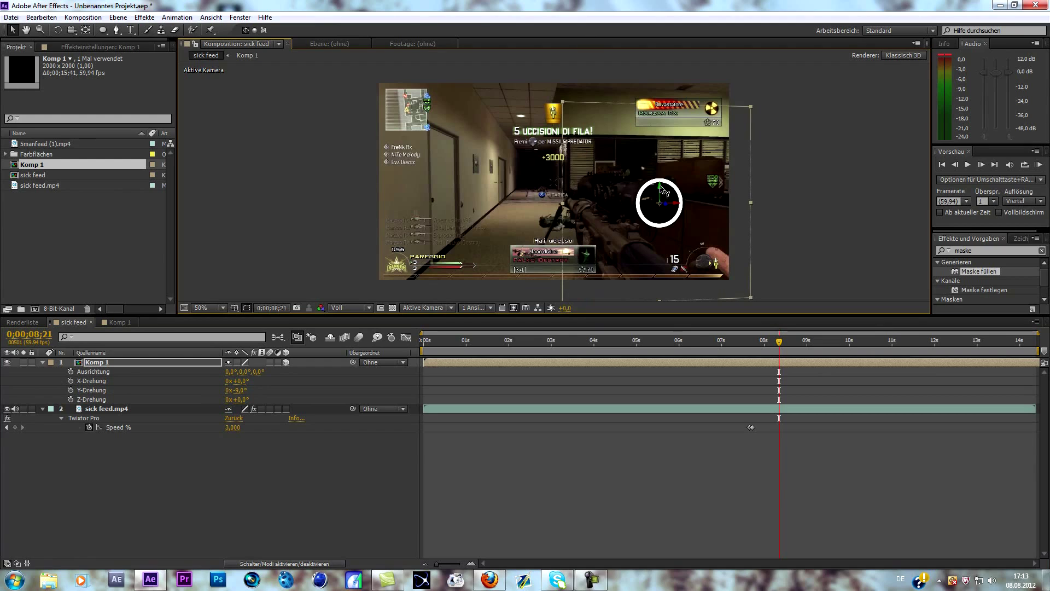
Step: Reduce the Komp 1 layer's scale to 35% and deselect the layer
left_click(108, 364)
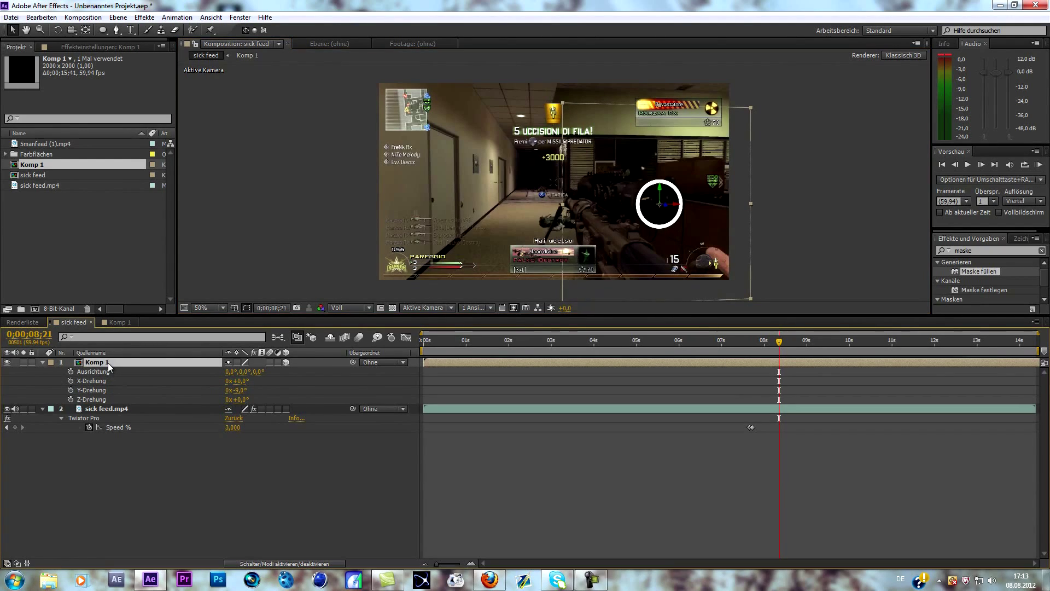
key("s")
left_click_drag(277, 372, 274, 372)
left_click(252, 475)
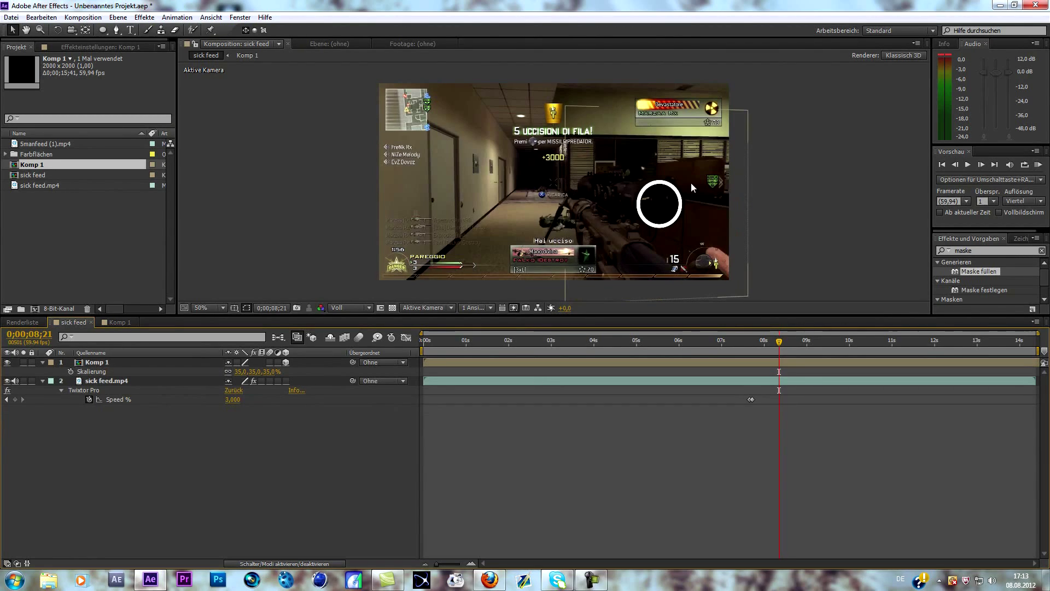
Step: Keyframe the Komp 1 layer's position at 0;00;07;44, and reposition the ring on the scope at 0;00;12;00
left_click_drag(780, 343, 753, 345)
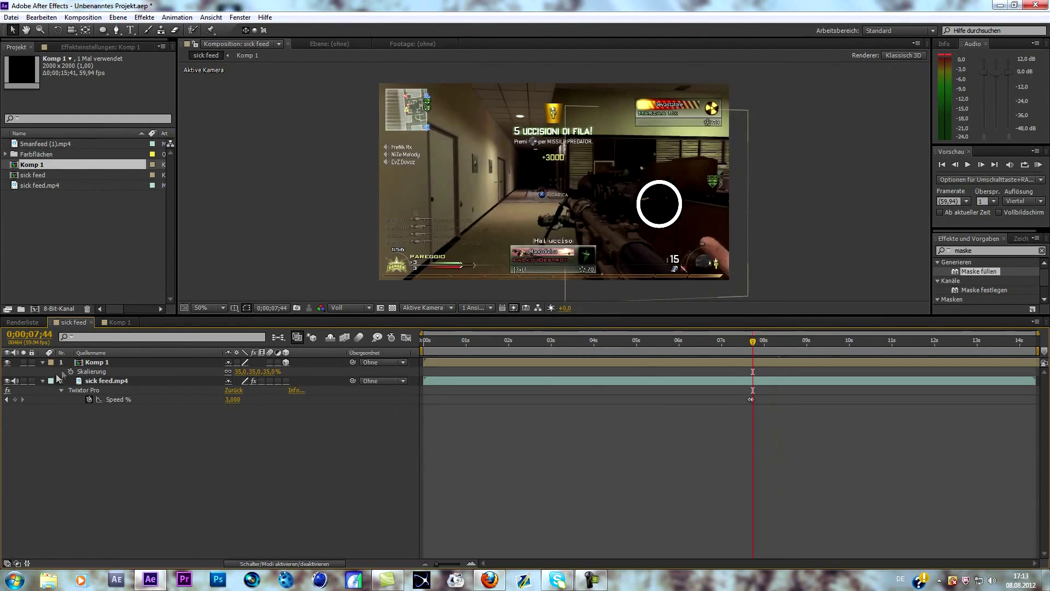
left_click(93, 363)
key("p")
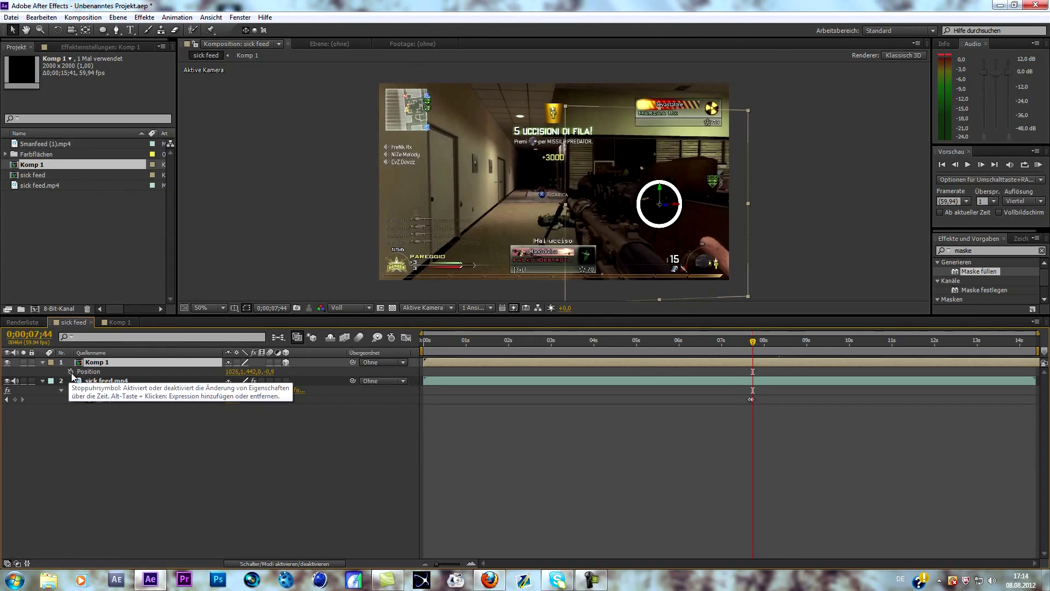
left_click(72, 372)
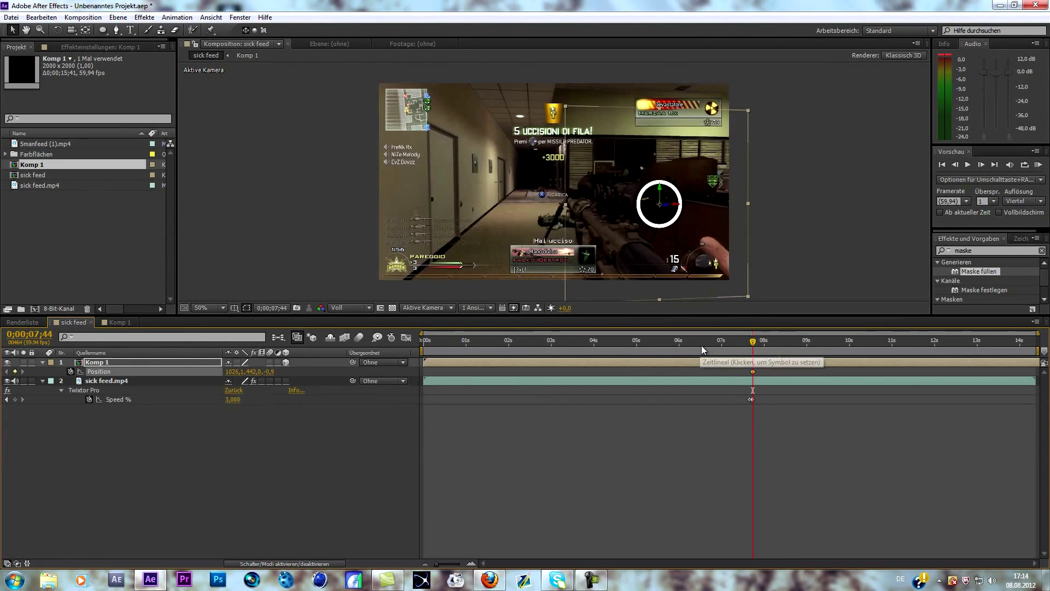
left_click_drag(753, 343, 934, 354)
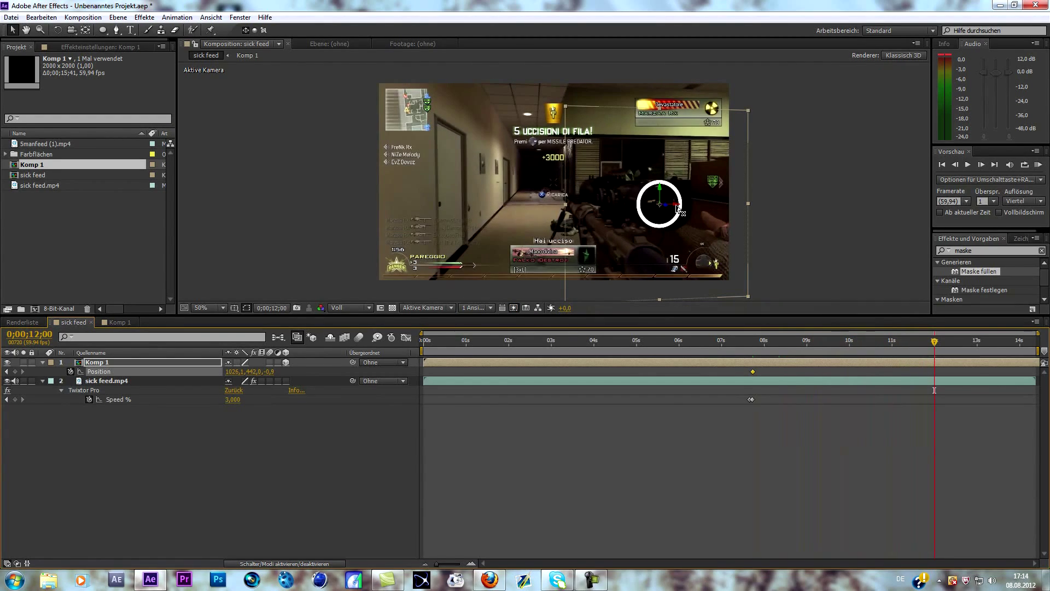
mouse_move(681, 206)
left_mouse_down()
mouse_move(691, 208)
mouse_move(673, 192)
left_mouse_up()
Step: Add an intermediate position keyframe at 0;00;10;16 by fitting the ring to the scope at about 1050, 440
left_click_drag(937, 343, 860, 343)
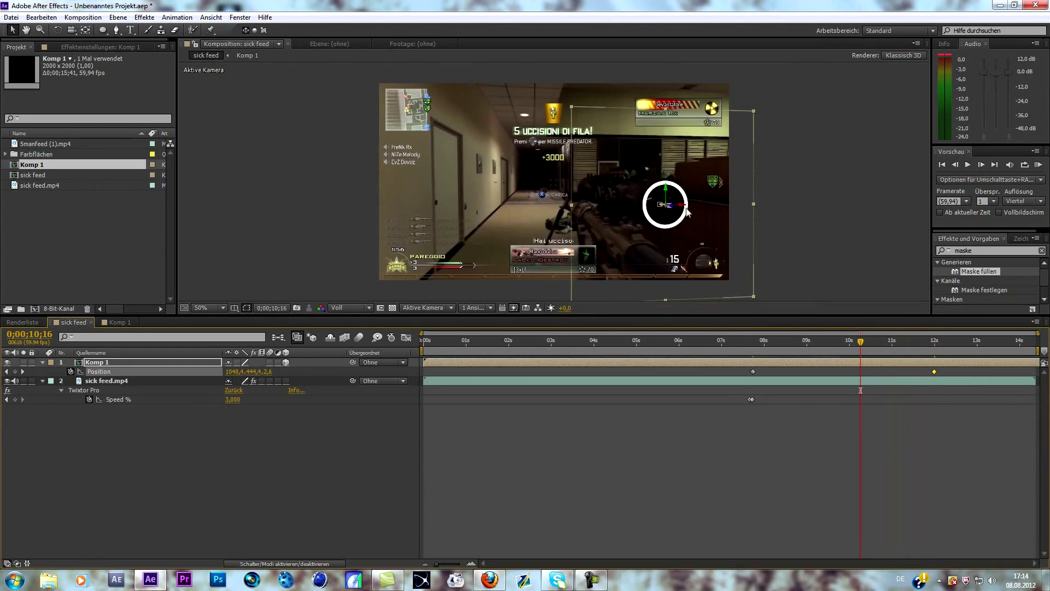
left_click_drag(682, 207, 679, 200)
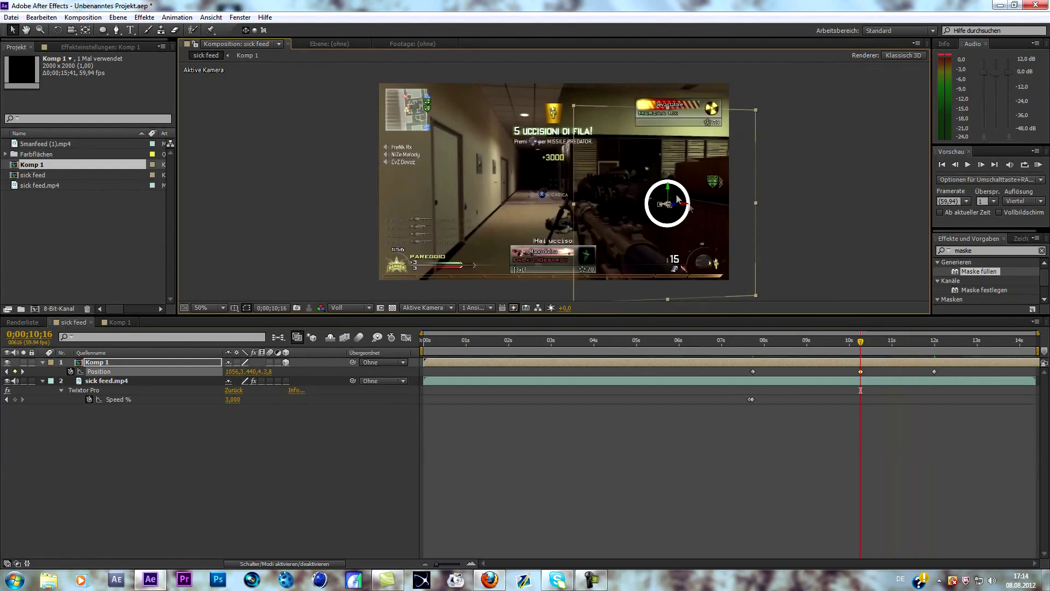
left_click_drag(687, 208, 685, 208)
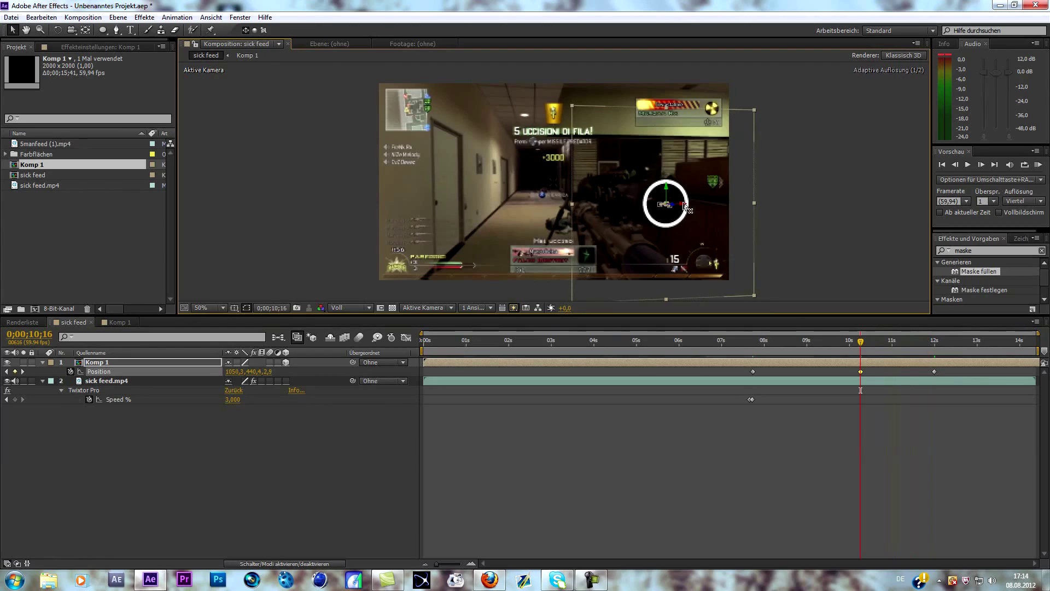
left_click_drag(861, 350, 859, 382)
left_click(218, 496)
Step: Apply the Trapcode Shine effect to the Komp 1 layer
right_click(101, 367)
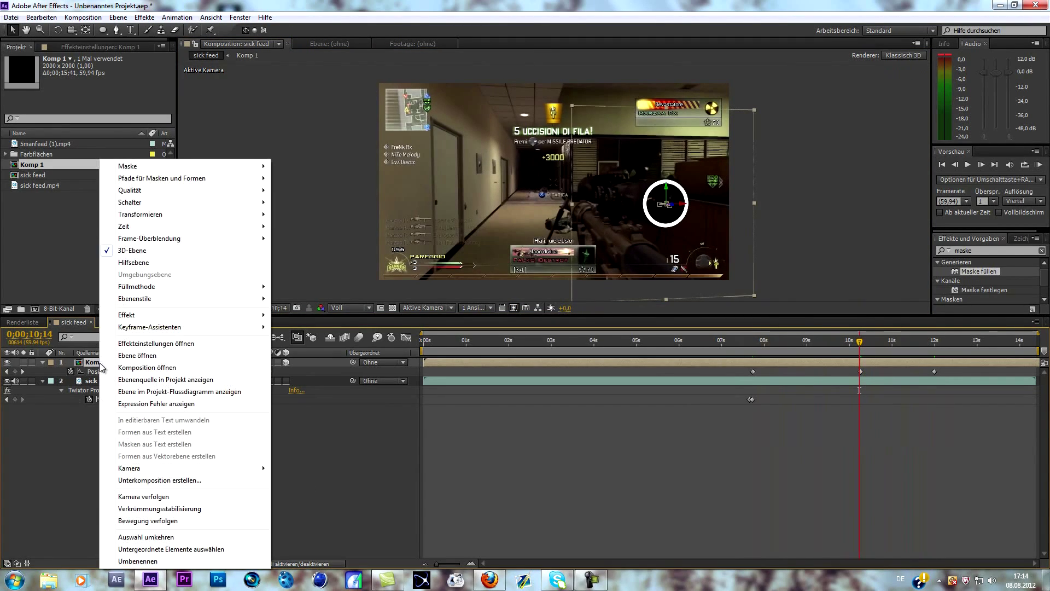
mouse_move(137, 316)
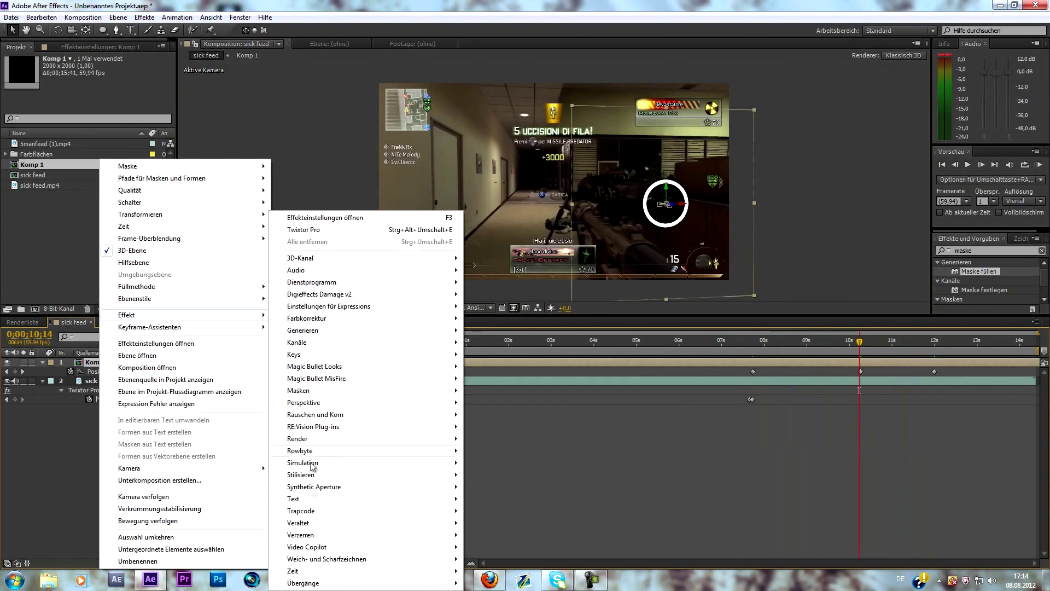
mouse_move(313, 513)
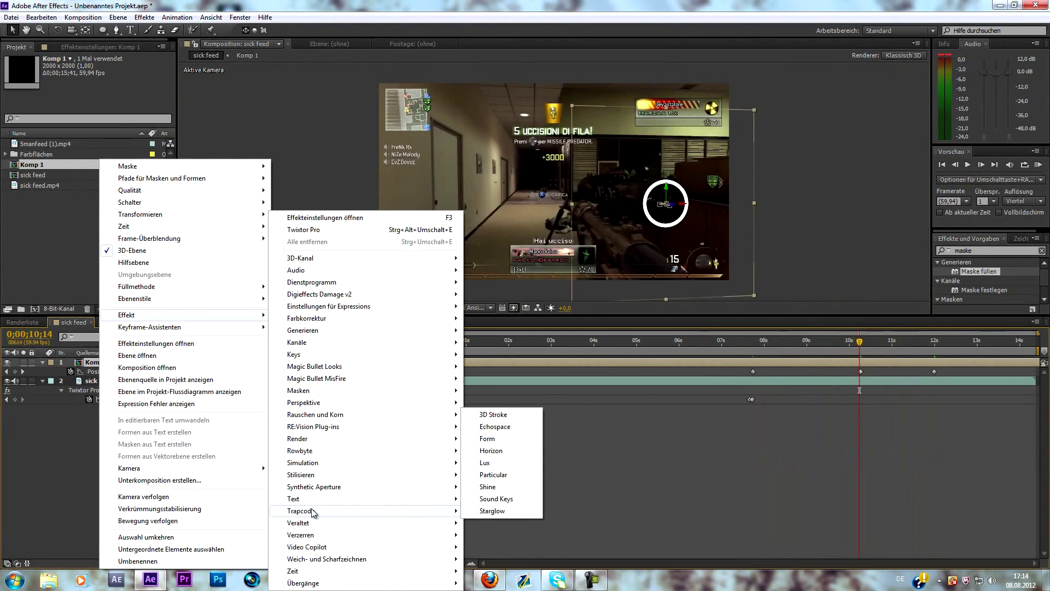
left_click(508, 486)
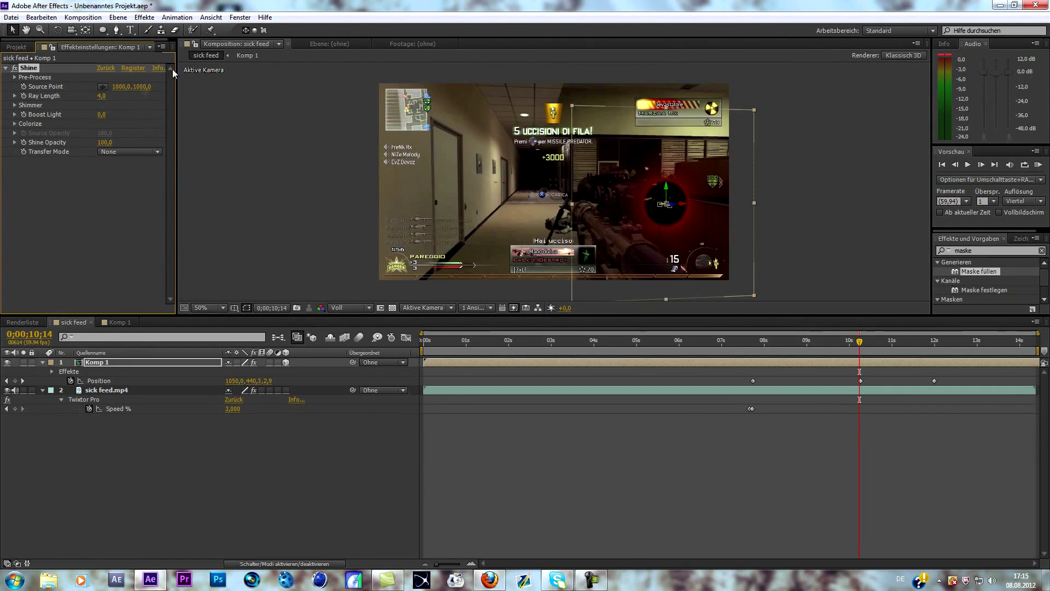
Step: Move the Shine effect's Source Point to about 616, 979, beside the ring
left_click(103, 87)
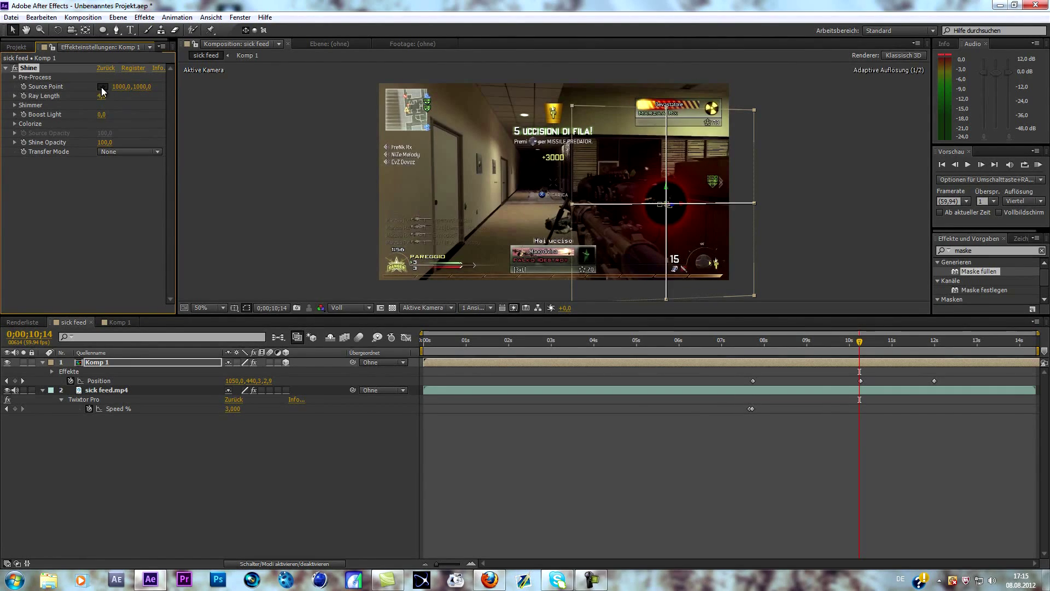
left_click(605, 219)
mouse_move(605, 213)
left_mouse_down()
mouse_move(612, 187)
mouse_move(629, 201)
left_mouse_up()
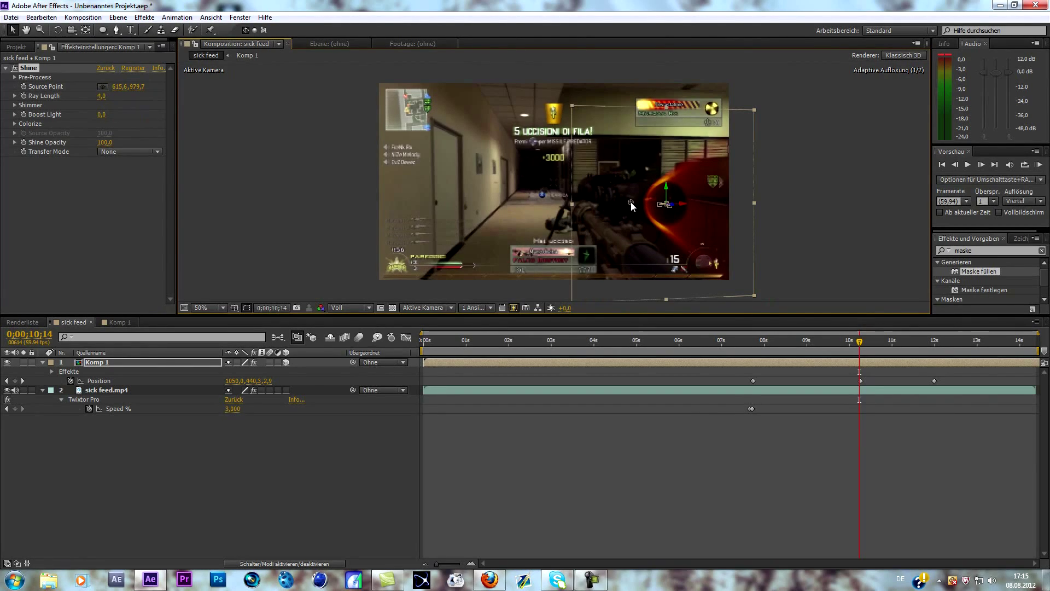
Step: Move the Shine effect's Source Point to about 616, 1031 and set its Boost Light to 2
left_click_drag(632, 201, 631, 207)
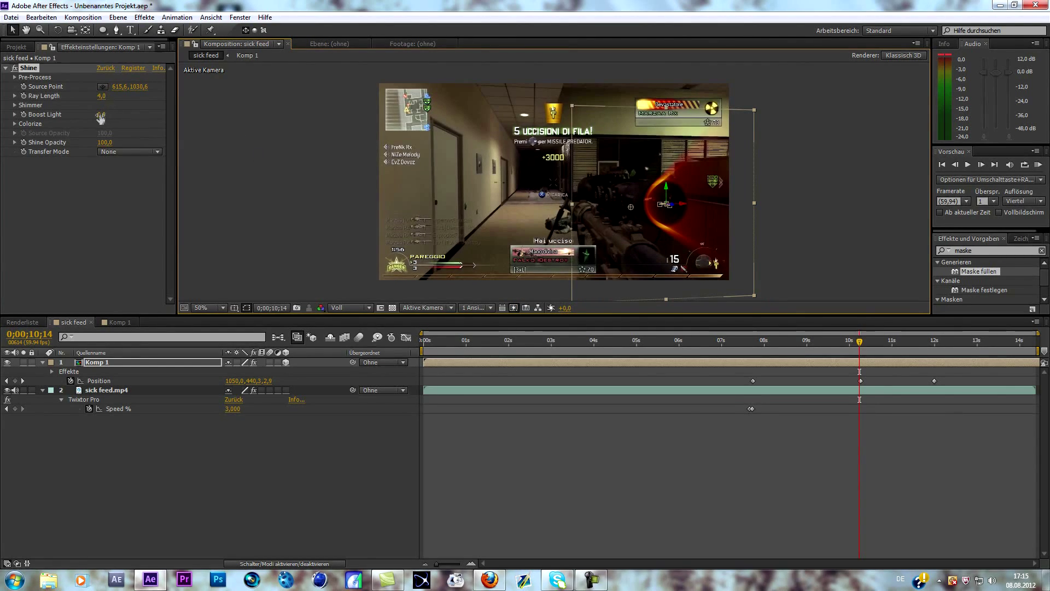
left_click_drag(100, 116, 295, 116)
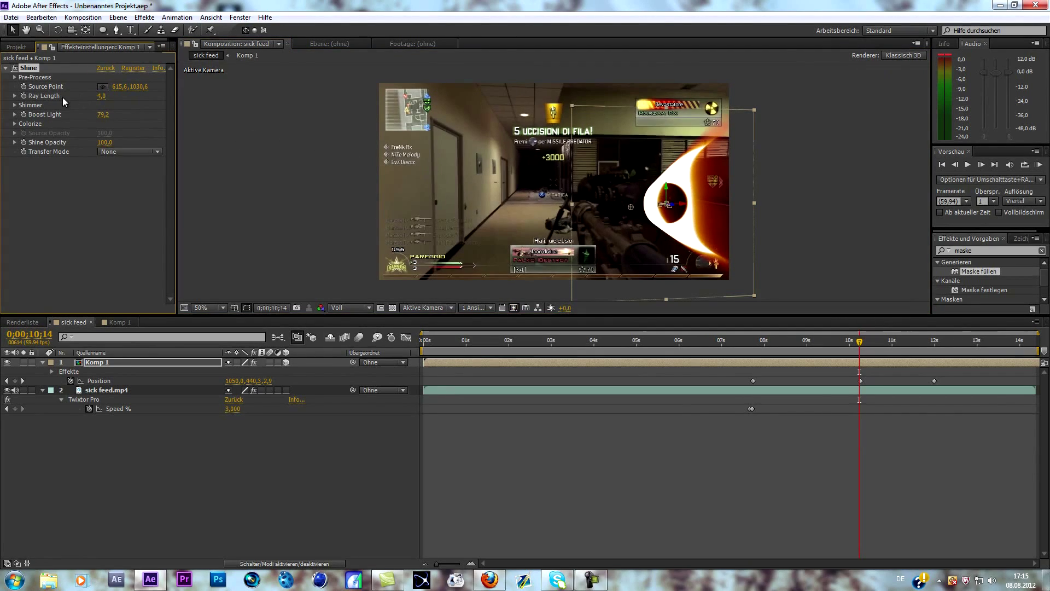
left_click(106, 115)
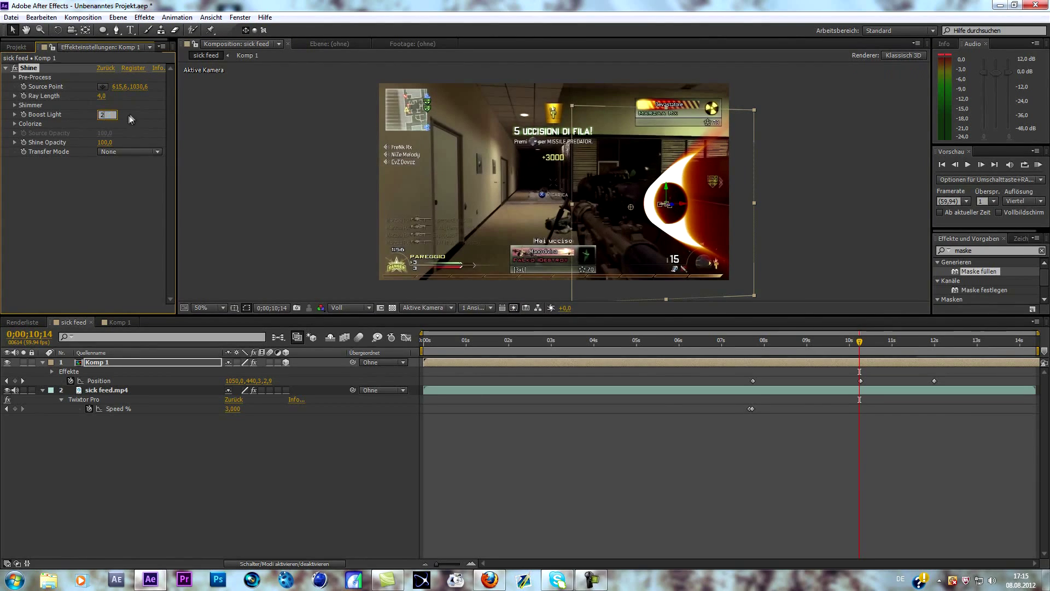
type("2")
key("Return")
mouse_move(102, 96)
left_mouse_down()
mouse_move(114, 97)
mouse_move(77, 97)
mouse_move(102, 97)
left_mouse_up()
left_click_drag(29, 110, 25, 113)
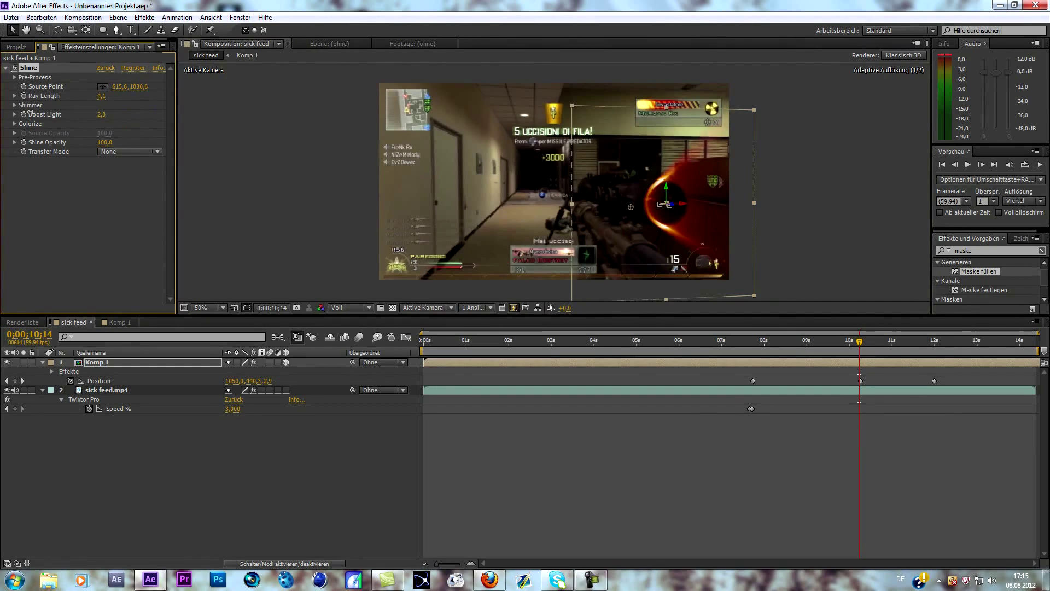
Step: Set the Shine effect's Colorize option to None on the Komp 1 layer
left_click(14, 123)
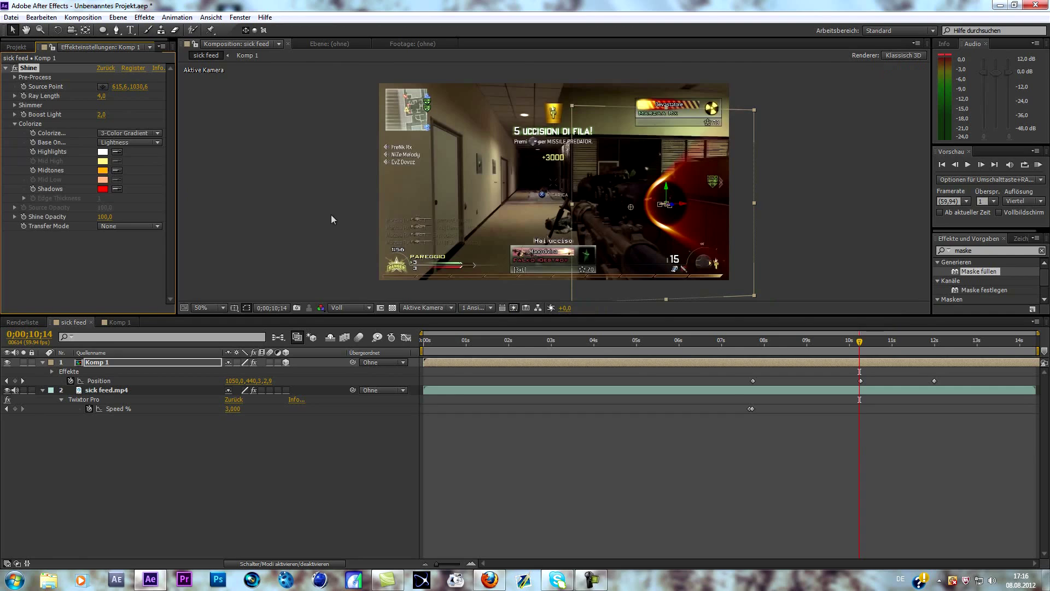
left_click(156, 134)
left_click(151, 142)
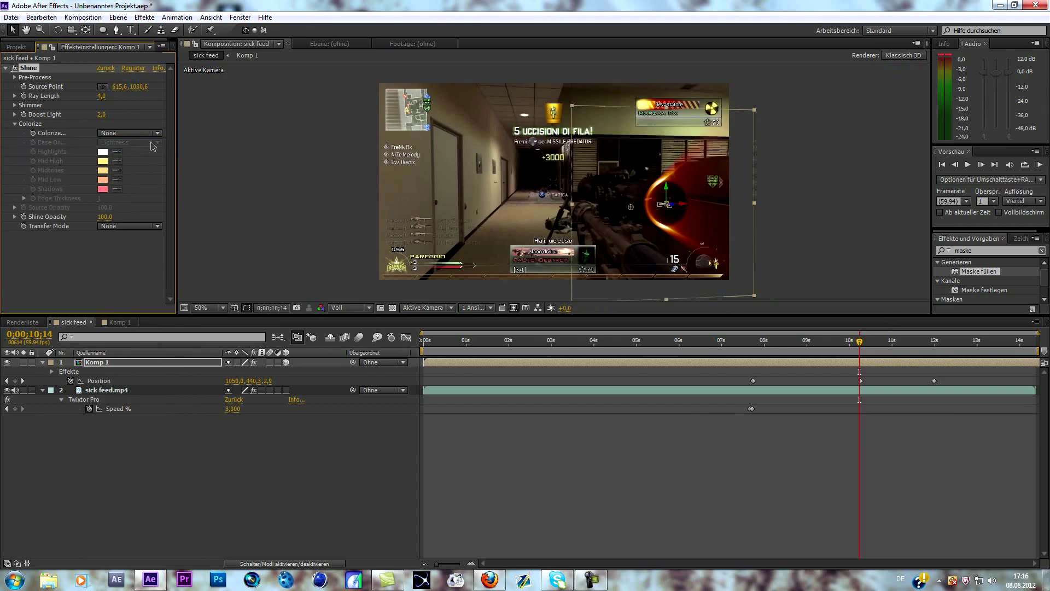
Step: Apply the Maske füllen effect to the Weiße Farbfläche 2 layer inside the Komp 1 composition
left_click(106, 323)
left_click(103, 361)
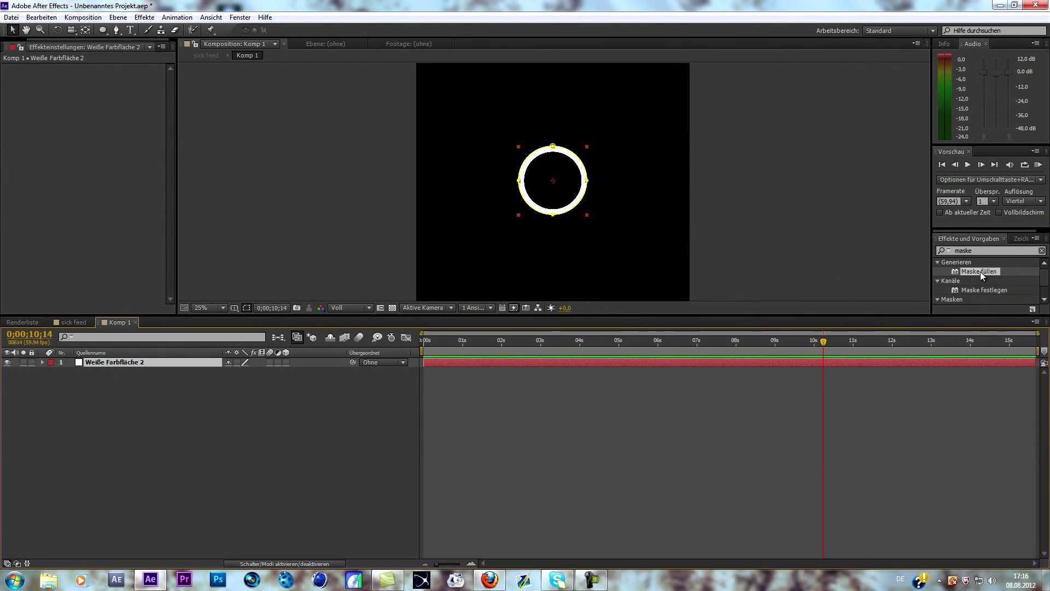
left_click_drag(980, 271, 137, 363)
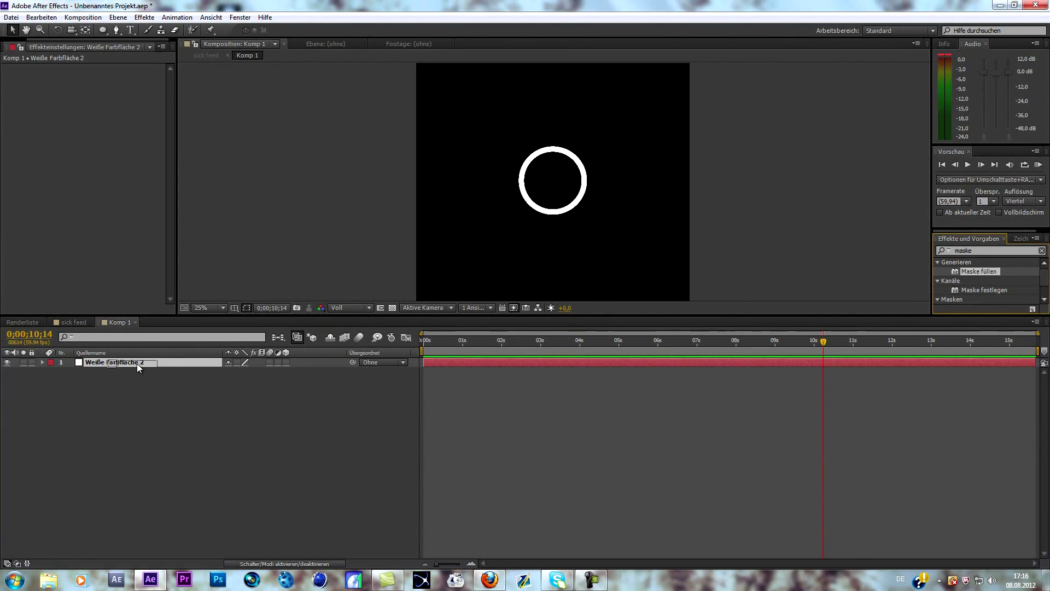
left_click_drag(136, 363, 137, 363)
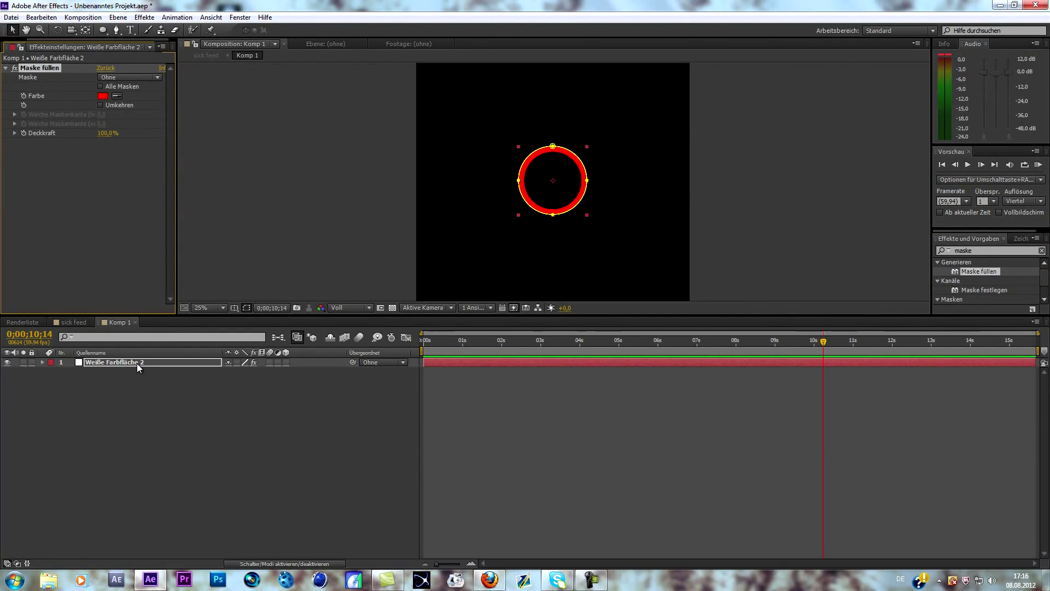
Step: Change the Maske füllen effect's fill colour to a muted medium blue
left_click(103, 96)
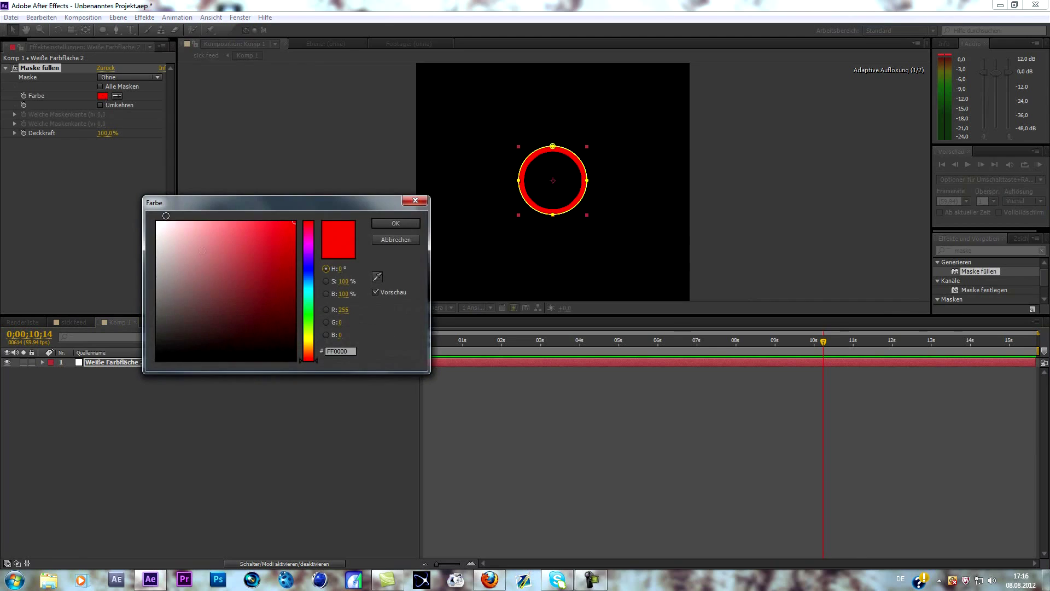
left_click(309, 270)
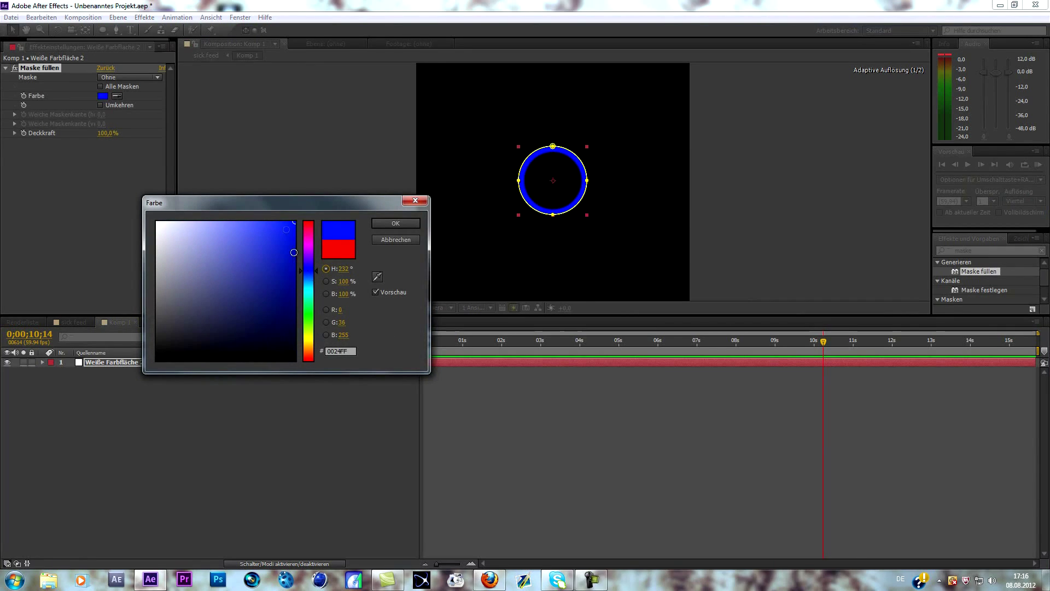
left_click_drag(294, 221, 248, 259)
left_click(384, 223)
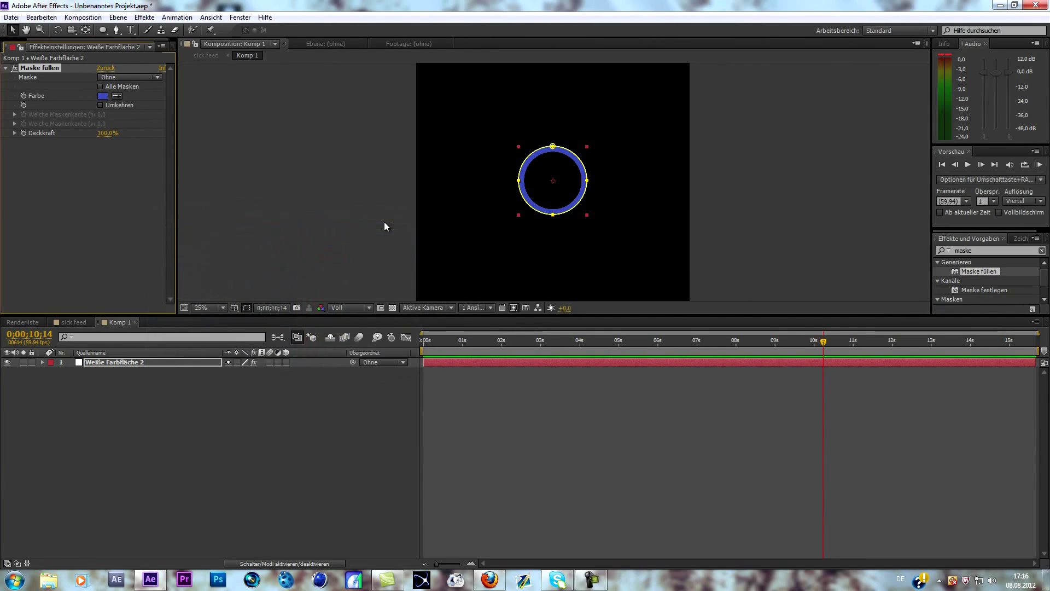
Step: In the sick feed composition, raise the Shine effect's Boost Light to 5.5
left_click(70, 322)
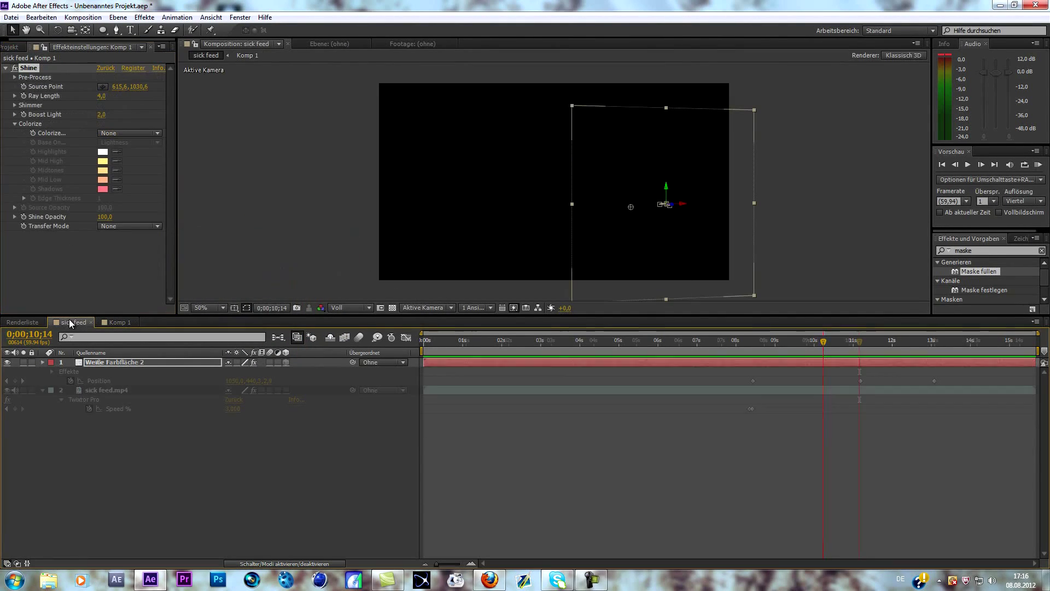
left_click_drag(101, 114, 142, 127)
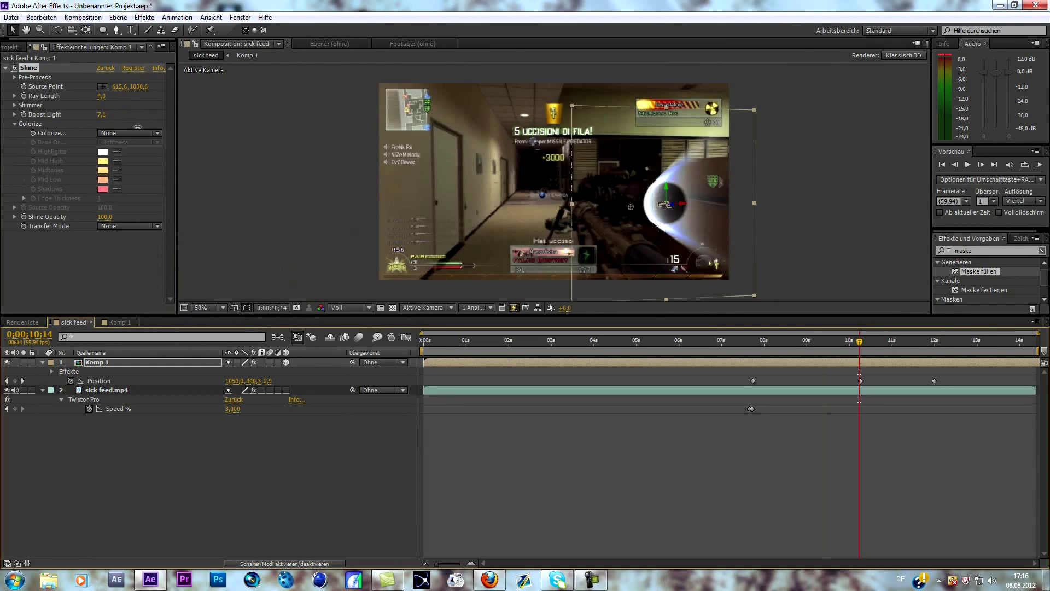
left_click_drag(128, 129, 136, 130)
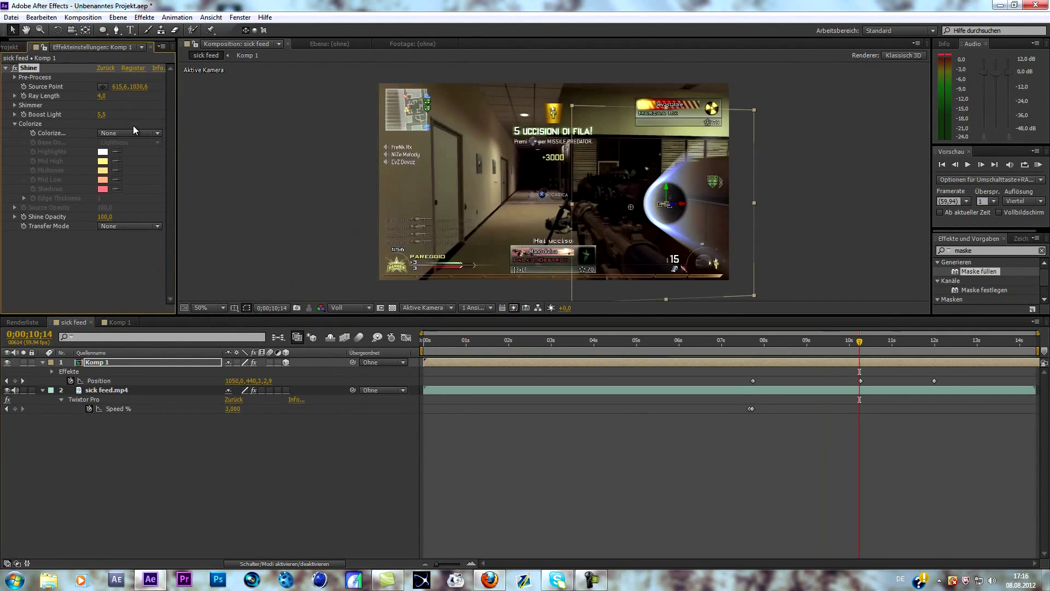
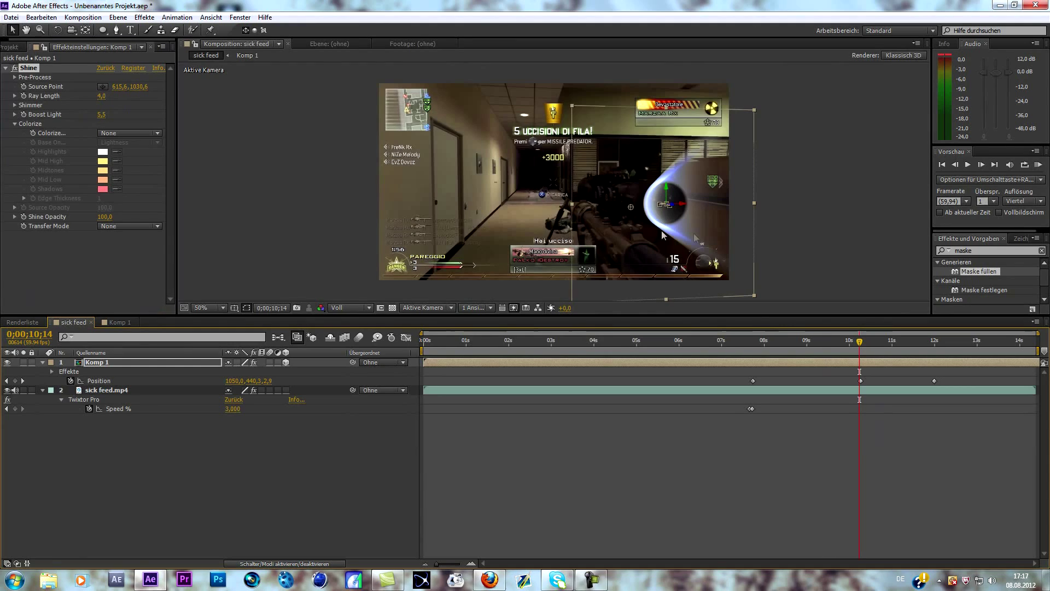
Step: In Komp 1, draw a closed triangular Pen mask across the left side of the ring
left_click(116, 322)
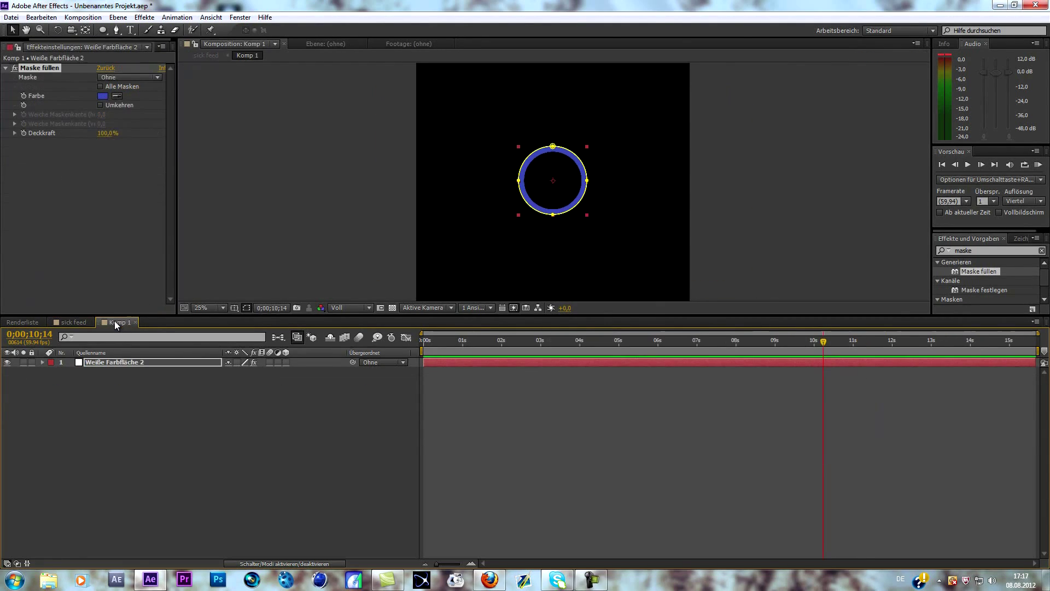
left_click(117, 30)
key("period")
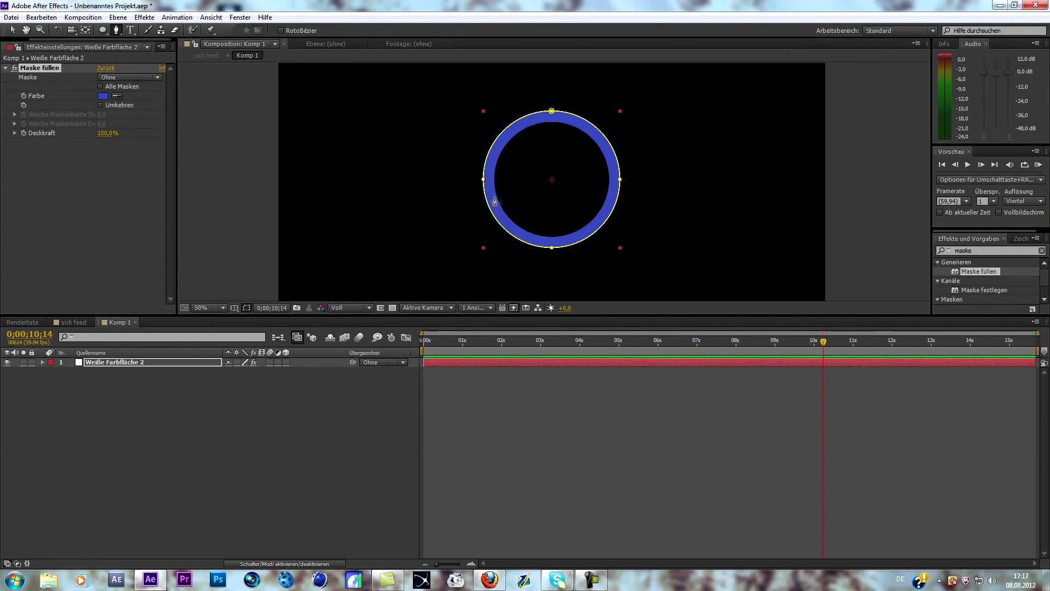
left_click(476, 179)
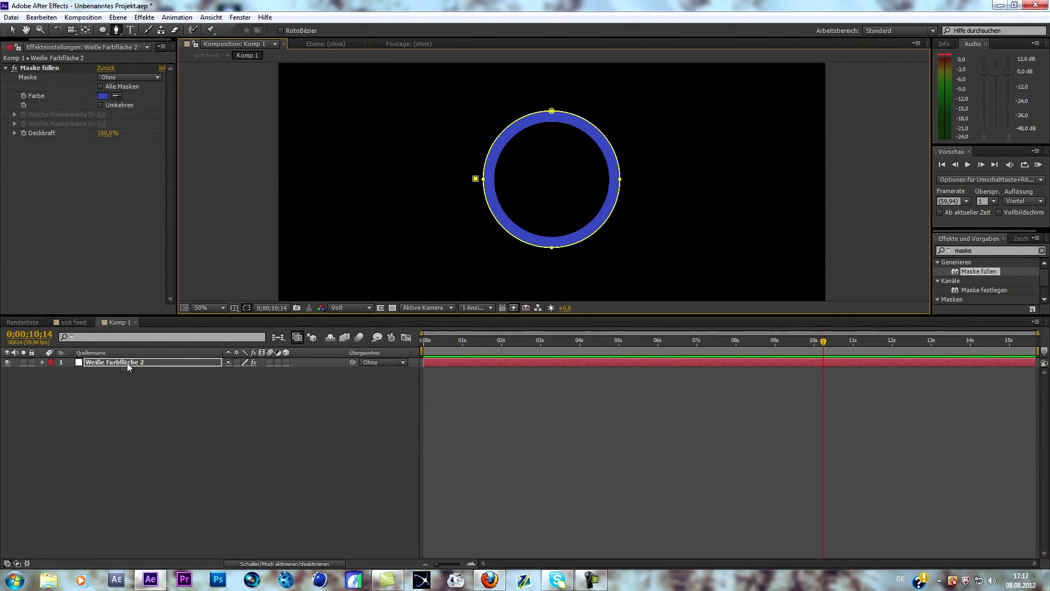
left_click(512, 188)
left_click(492, 228)
left_click(475, 179)
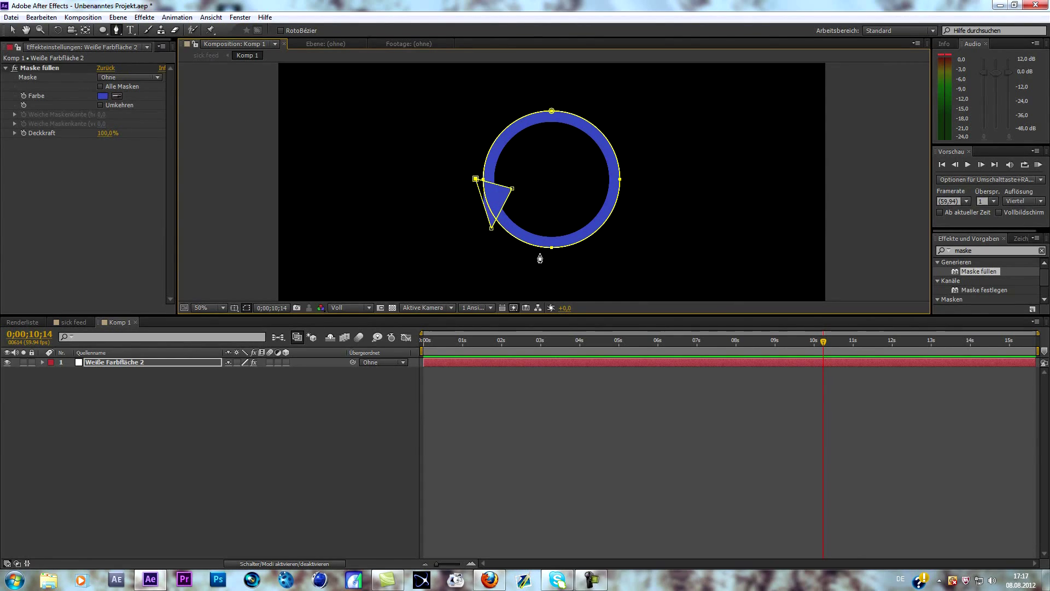
Step: Draw a closed triangular mask across the bottom of the ring
left_click(537, 253)
left_click(565, 219)
left_click(608, 243)
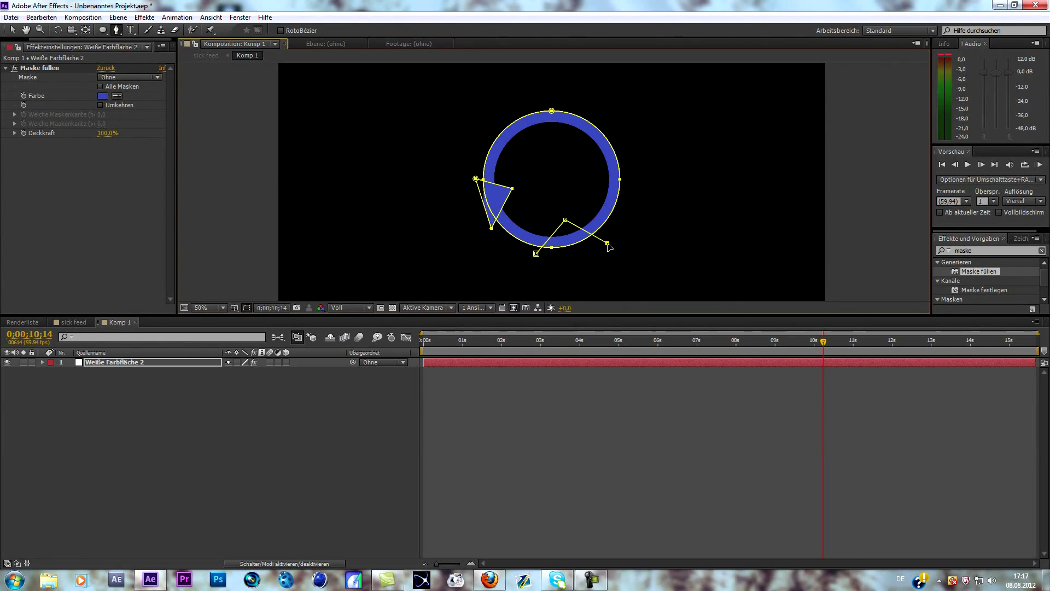
left_click(536, 254)
Step: Draw a closed triangular mask across the right side of the ring and extend its upper corner slightly upward
left_click(593, 170)
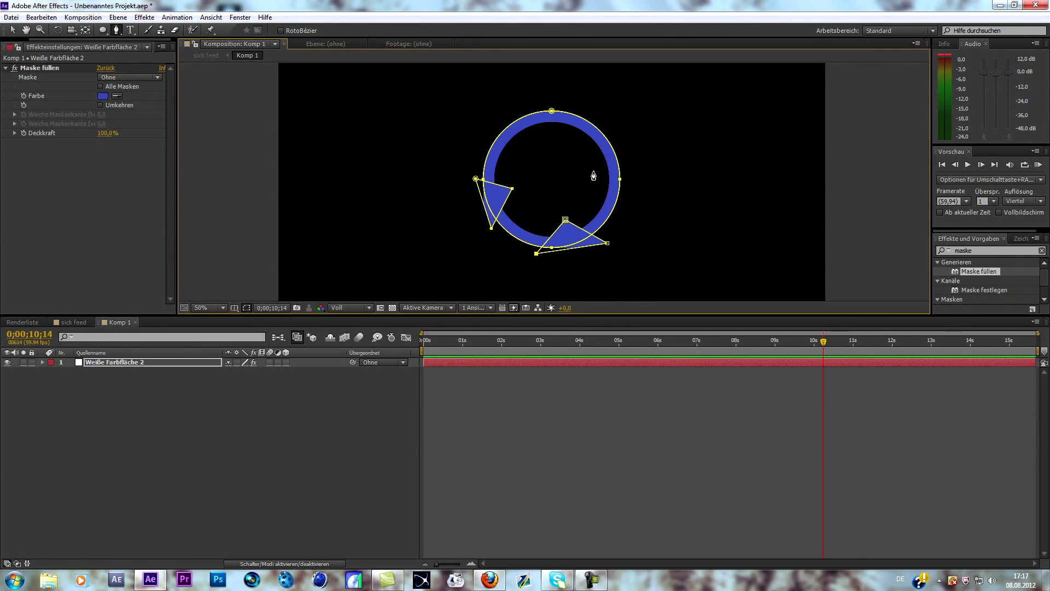
left_click(640, 196)
left_click(631, 146)
left_click(594, 171)
left_click_drag(631, 146, 627, 136)
Step: Draw a closed triangular mask across the top of the ring
left_click(545, 143)
left_click(496, 105)
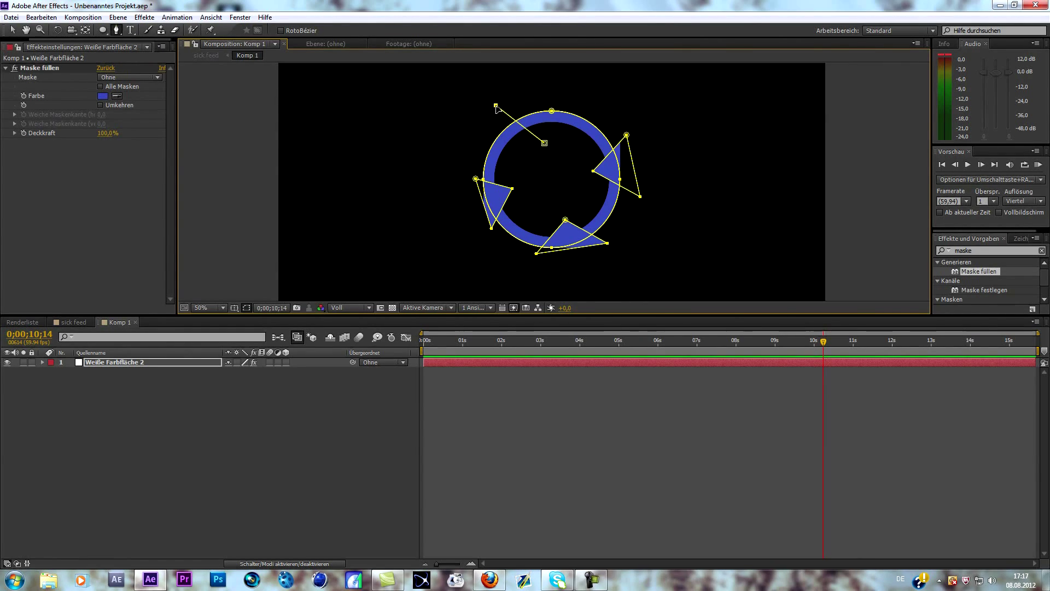
left_click(569, 96)
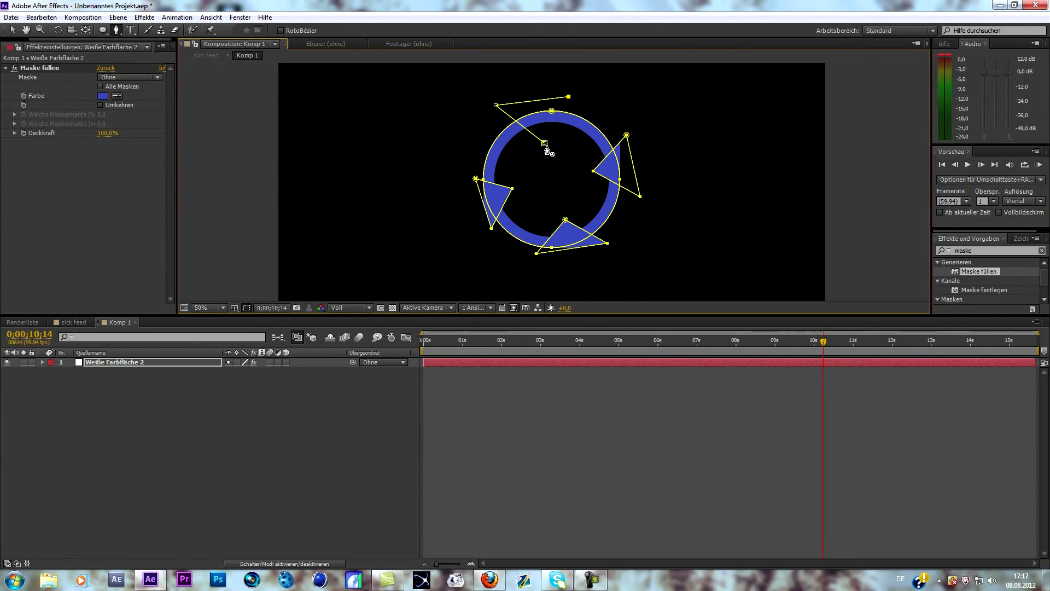
left_click(546, 145)
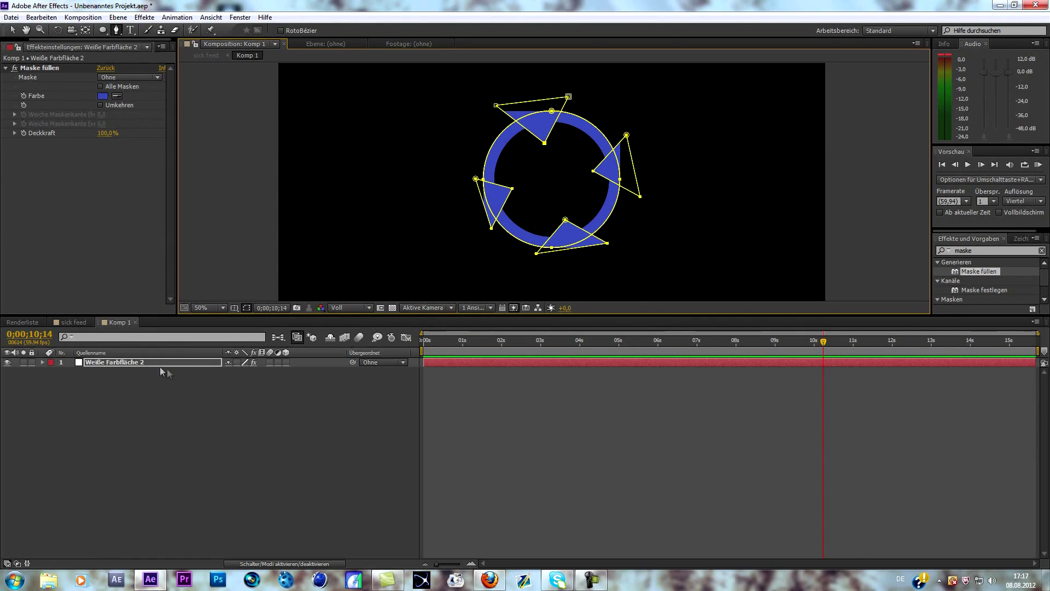
Step: Set the mode of Maske 3, Maske 4, Maske 5 and Maske 6 to Subtrahieren to cut gaps in the ring
left_click(133, 363)
key("m")
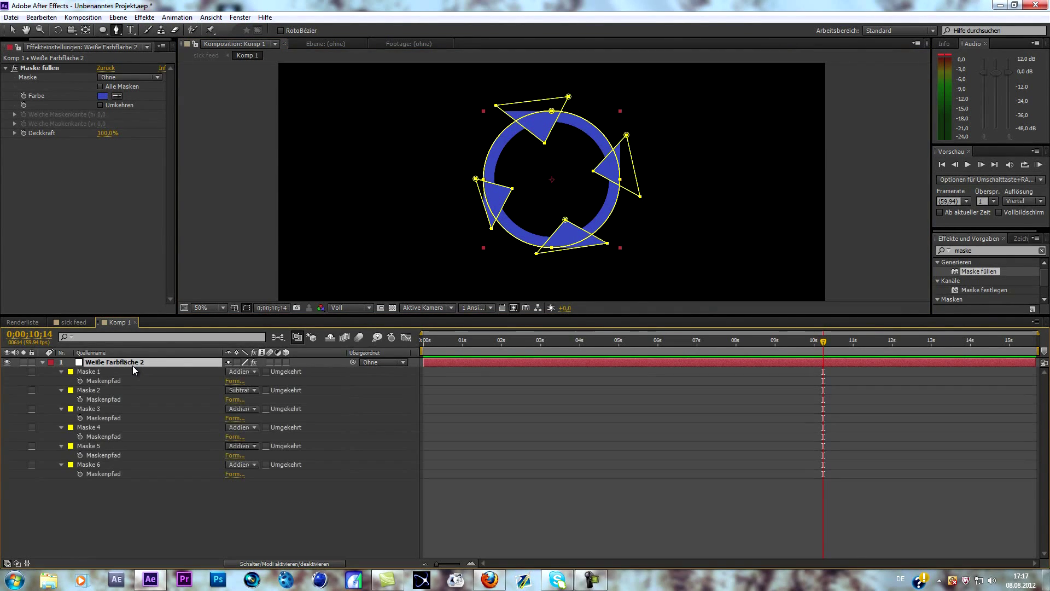
left_click(92, 410)
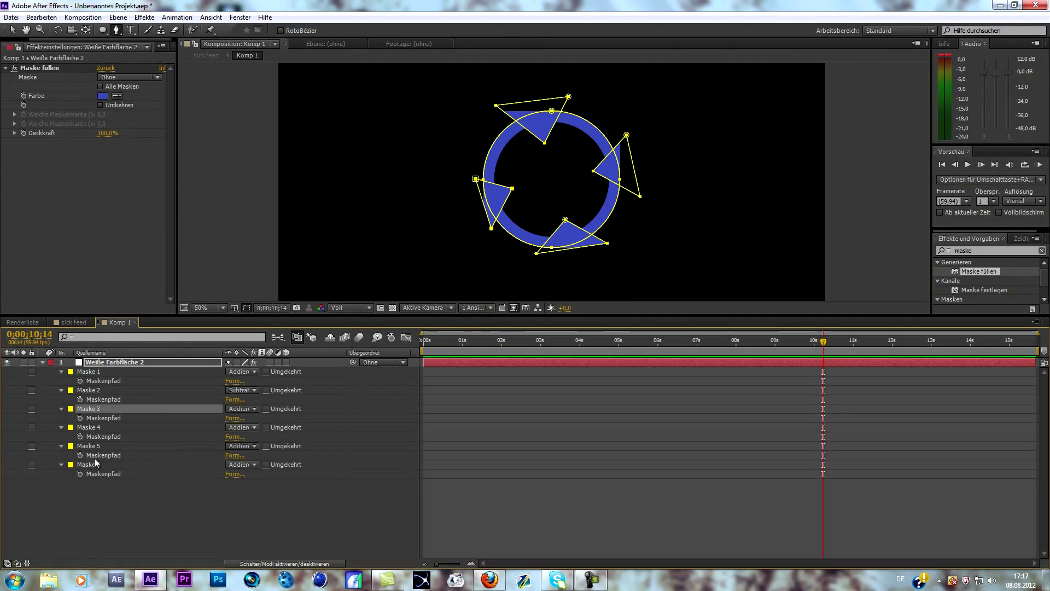
left_click(254, 409)
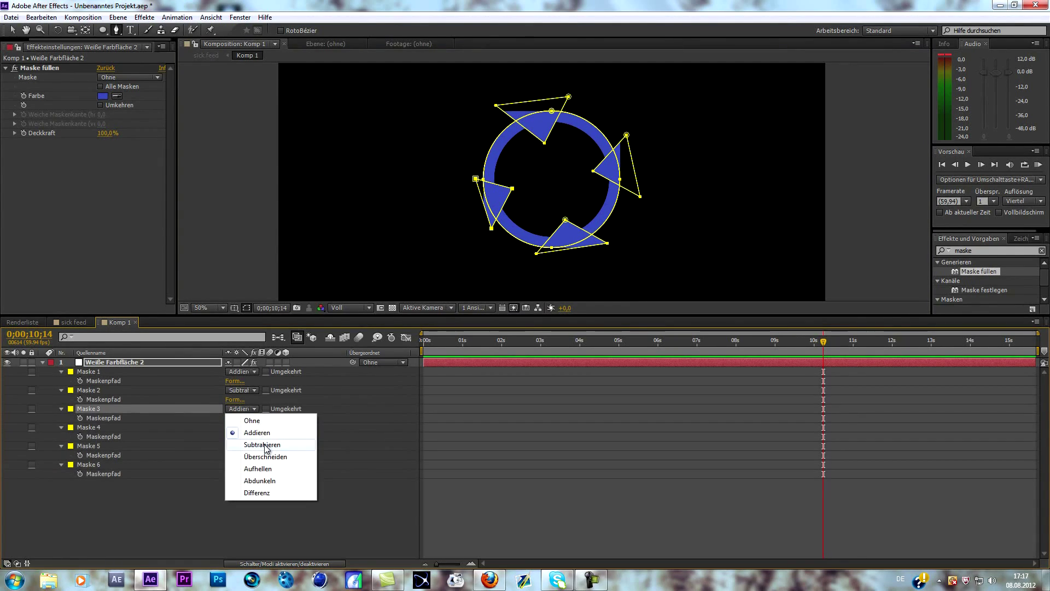
left_click(263, 444)
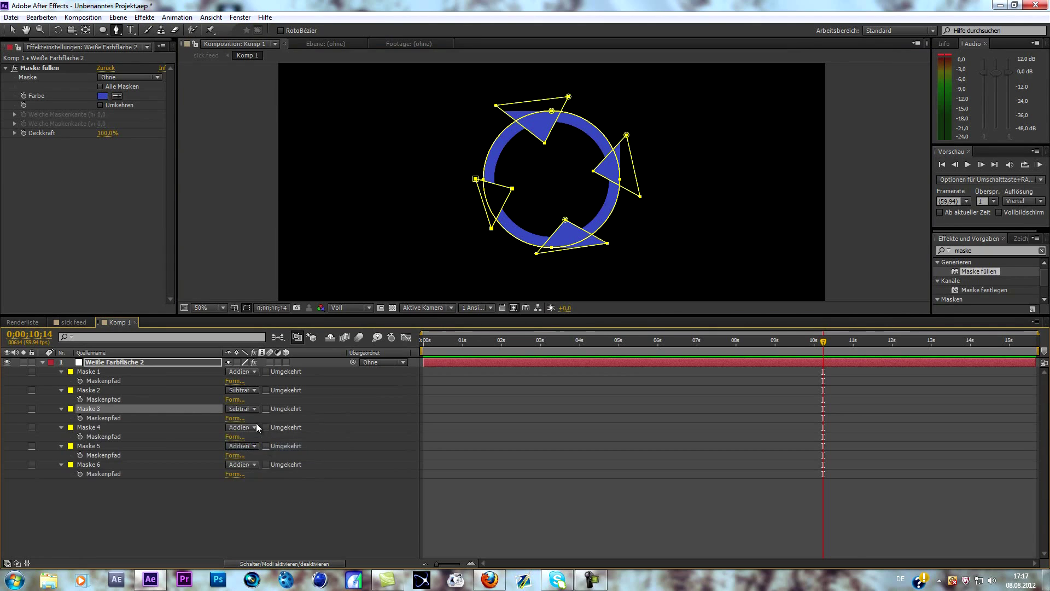
left_click(254, 427)
left_click(263, 463)
left_click(255, 446)
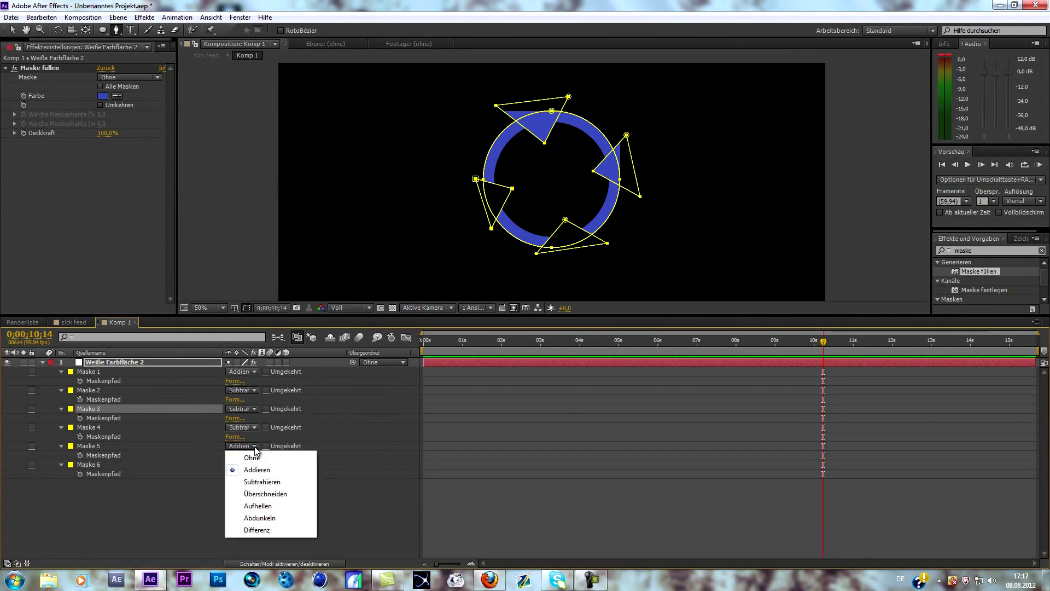
left_click(263, 481)
left_click(255, 464)
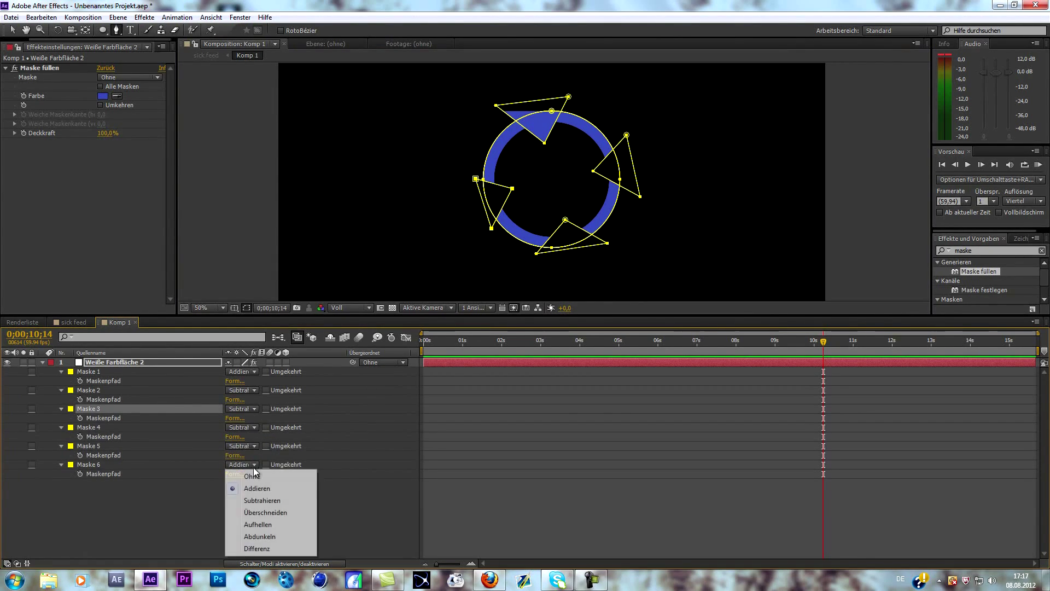
left_click(262, 500)
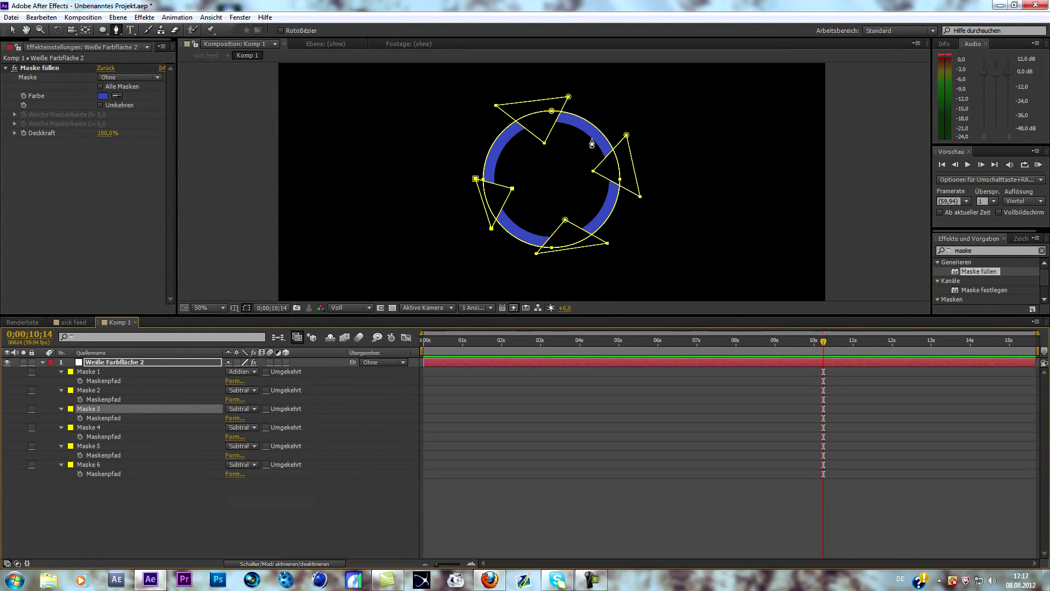
Step: Check the ring in the sick feed composition and set Maske 3's feather to 34 pixels in Komp 1
left_click(73, 322)
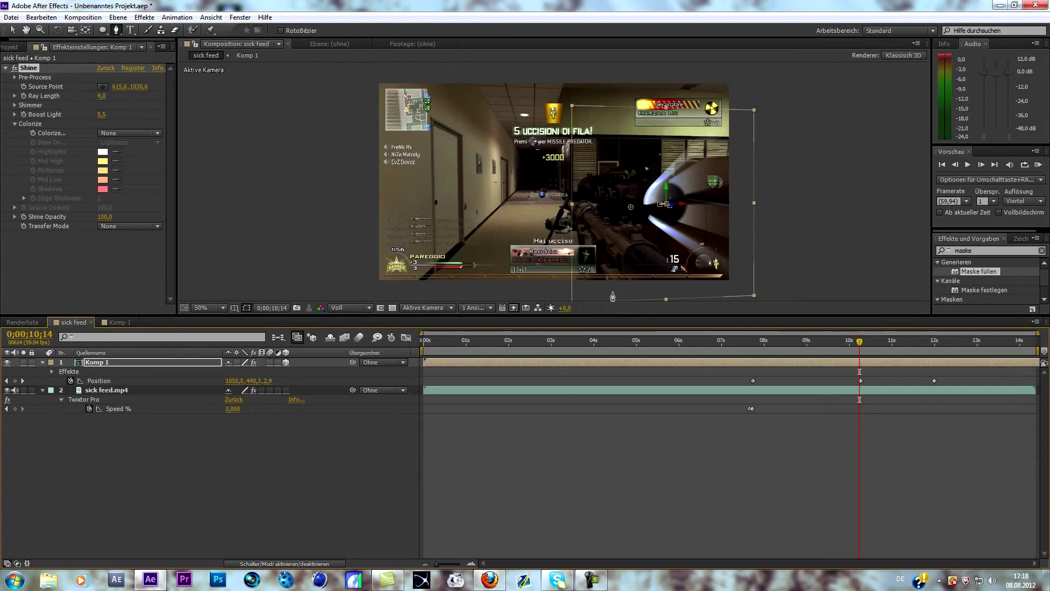
left_click(116, 322)
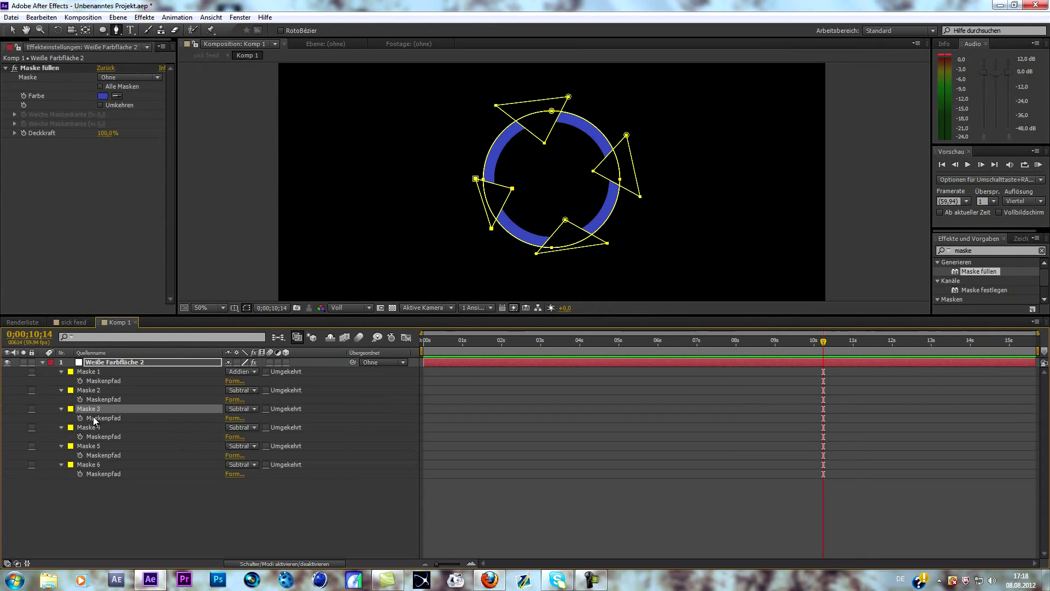
left_click(60, 410)
left_click(62, 409)
left_click(62, 409)
left_click_drag(249, 428, 268, 428)
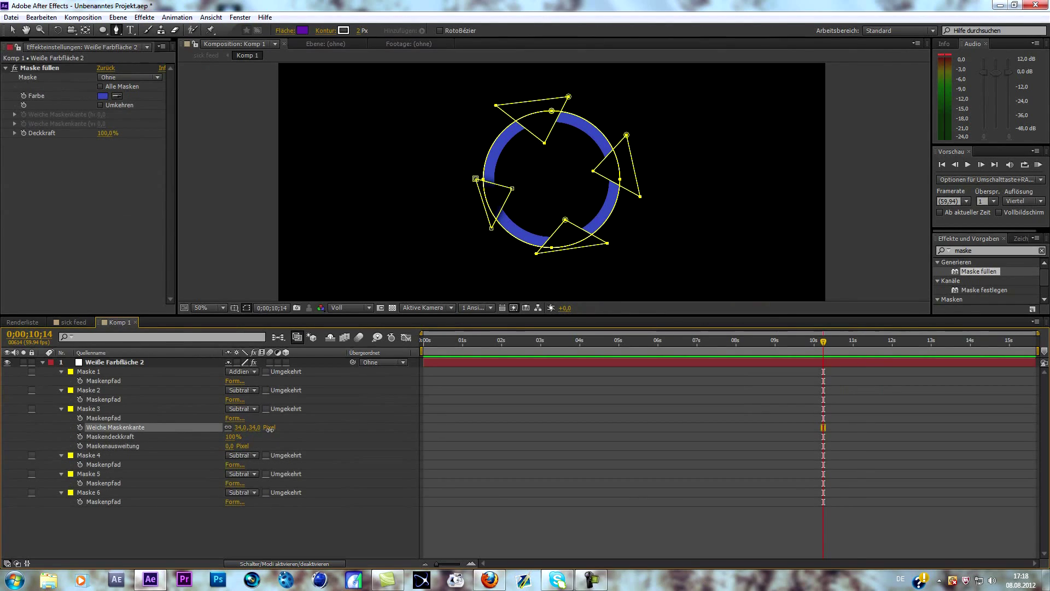
Step: Set the feather of Maske 4 and Maske 5 to 32 pixels
left_click(62, 455)
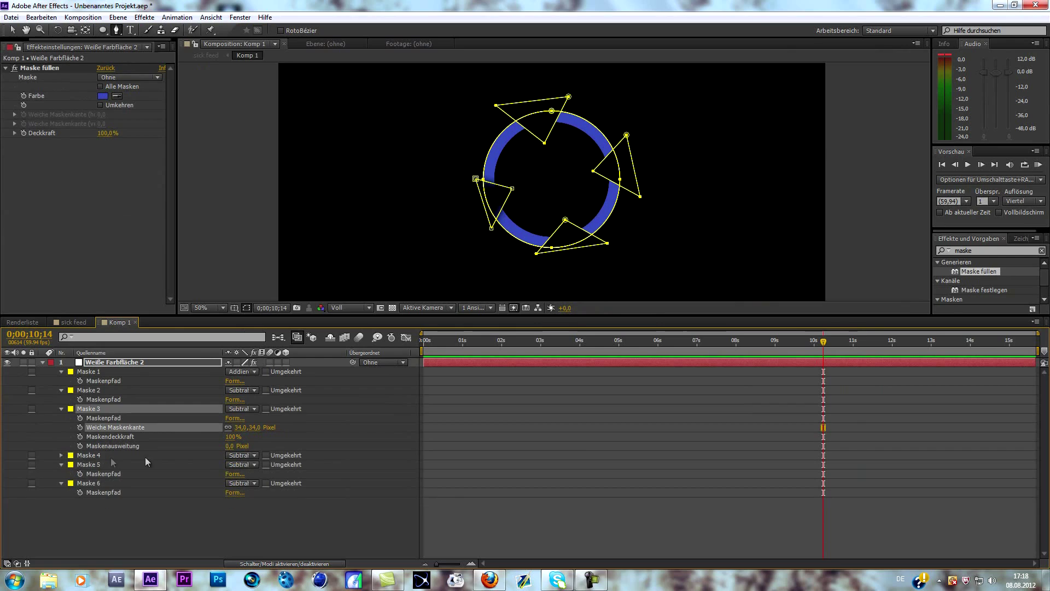
left_click(62, 457)
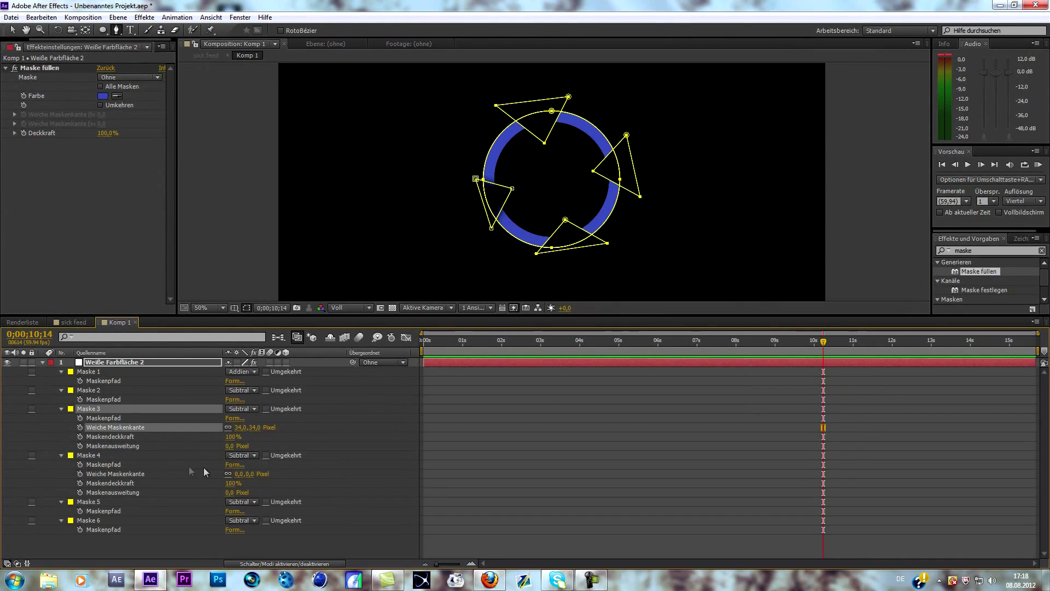
left_click_drag(242, 474, 266, 475)
left_click(62, 502)
left_click(62, 502)
left_click(268, 520)
key("ctrl+v")
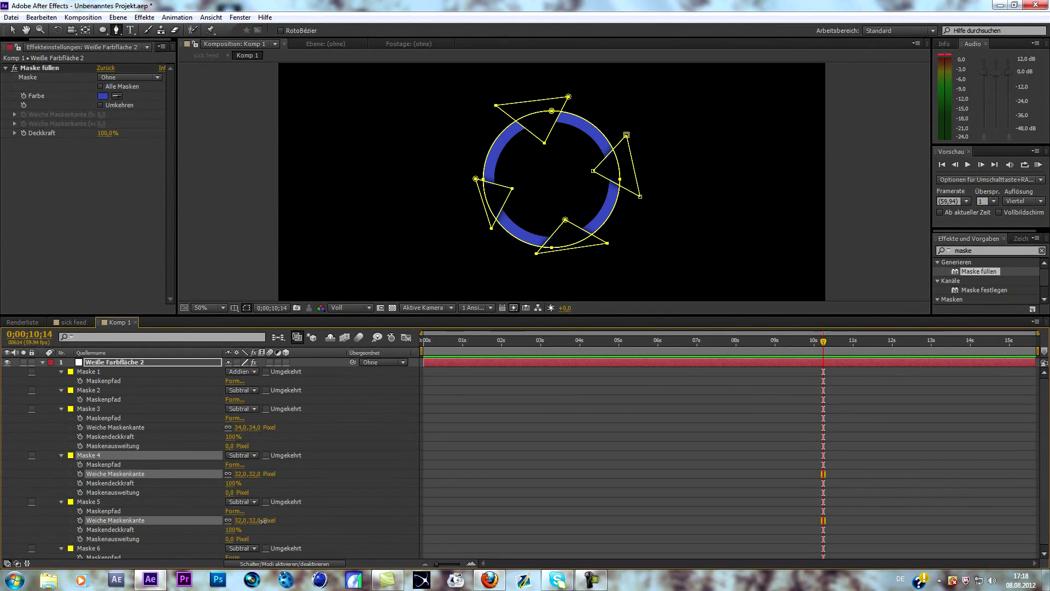
Step: Collapse the properties of Maske 5 and set Maske 6's feather to 35 pixels
left_click(87, 501)
left_click(61, 502)
left_click(60, 512)
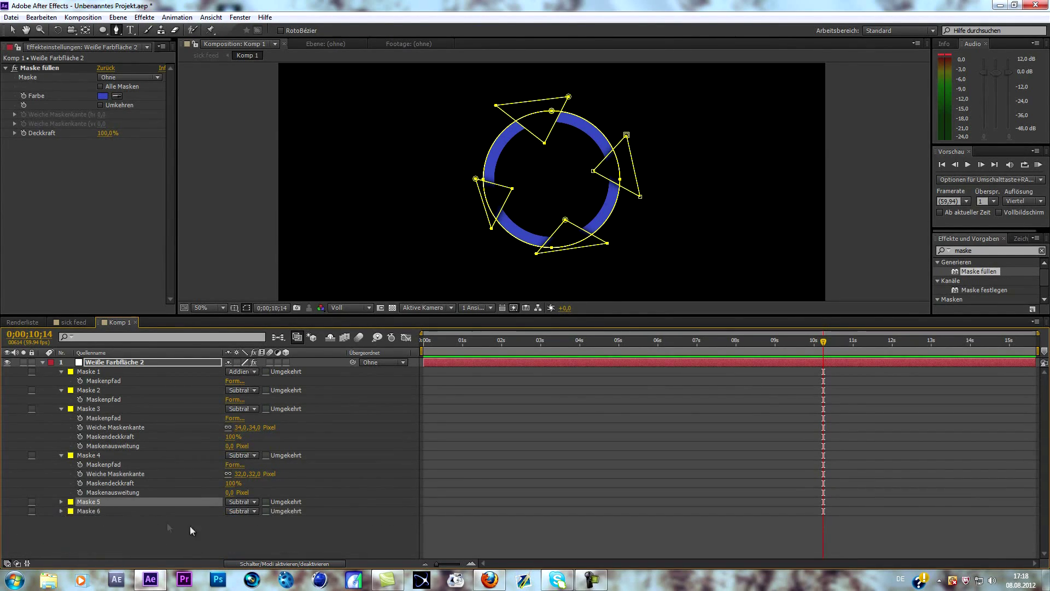
left_click(56, 516)
left_click(61, 511)
left_click_drag(236, 529, 257, 531)
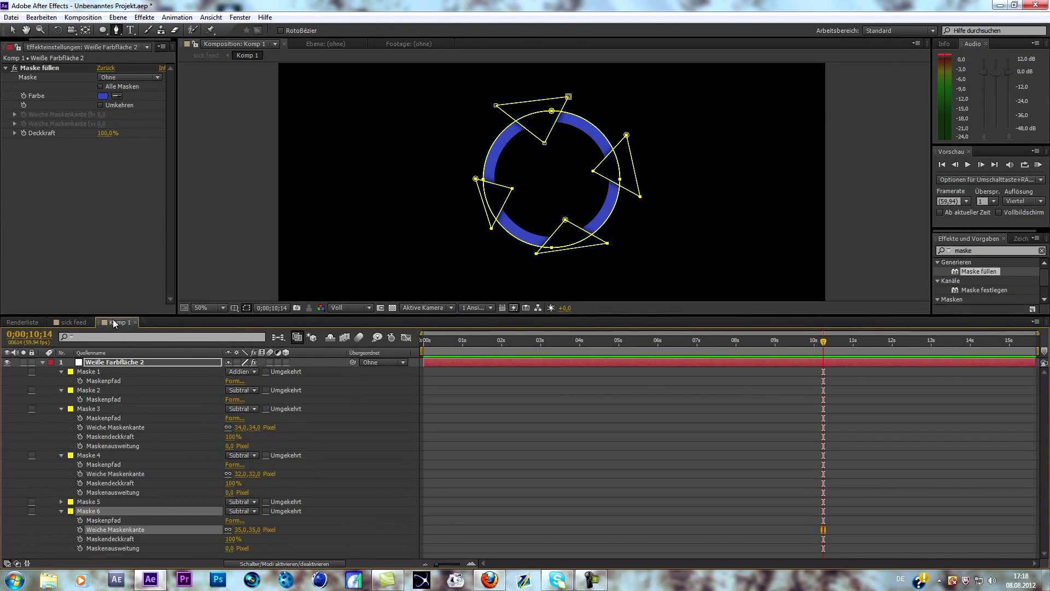
Step: Change the ring's Maske füllen color to a more saturated blue and check the glow in the sick feed composition
left_click(65, 322)
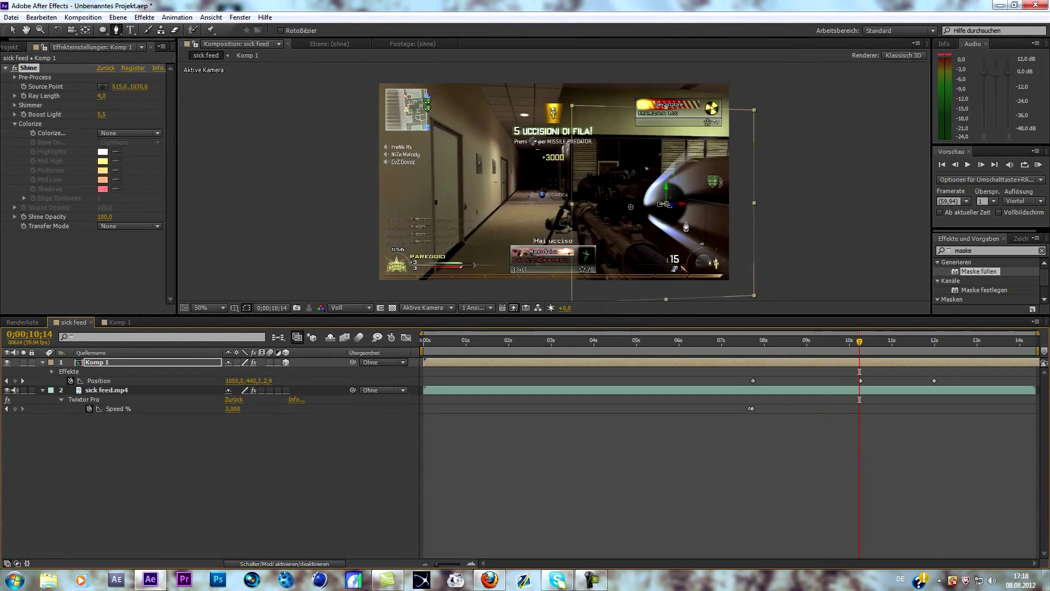
left_click(114, 323)
left_click(105, 96)
left_click(278, 246)
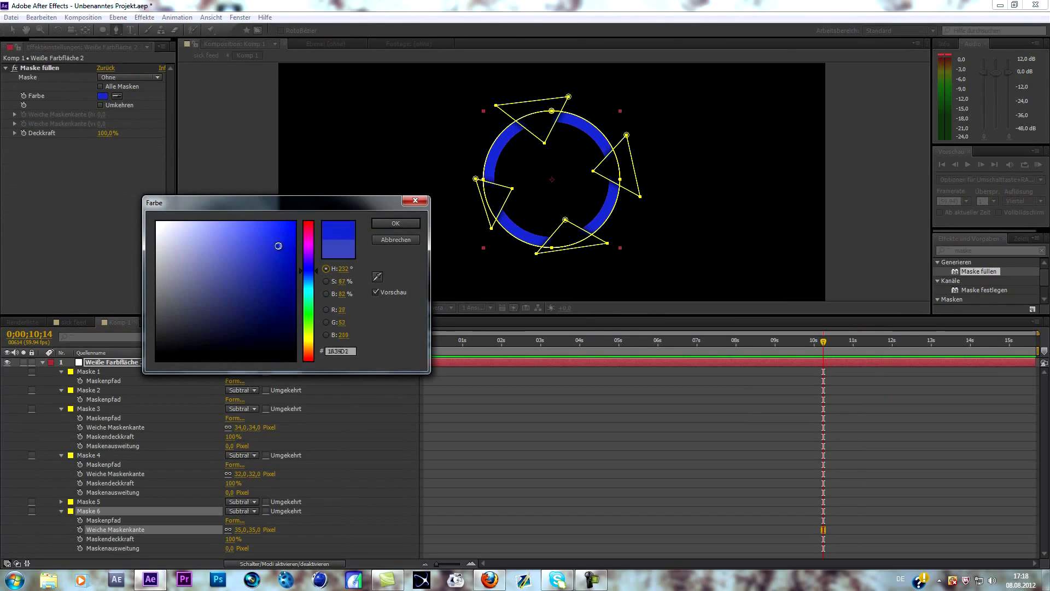
left_click(395, 223)
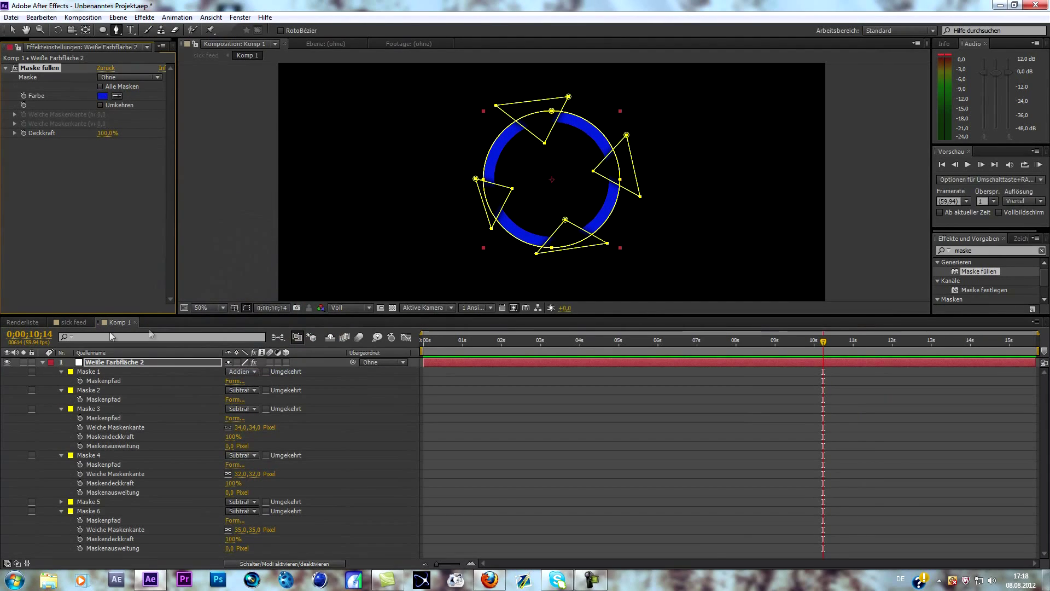
left_click(68, 322)
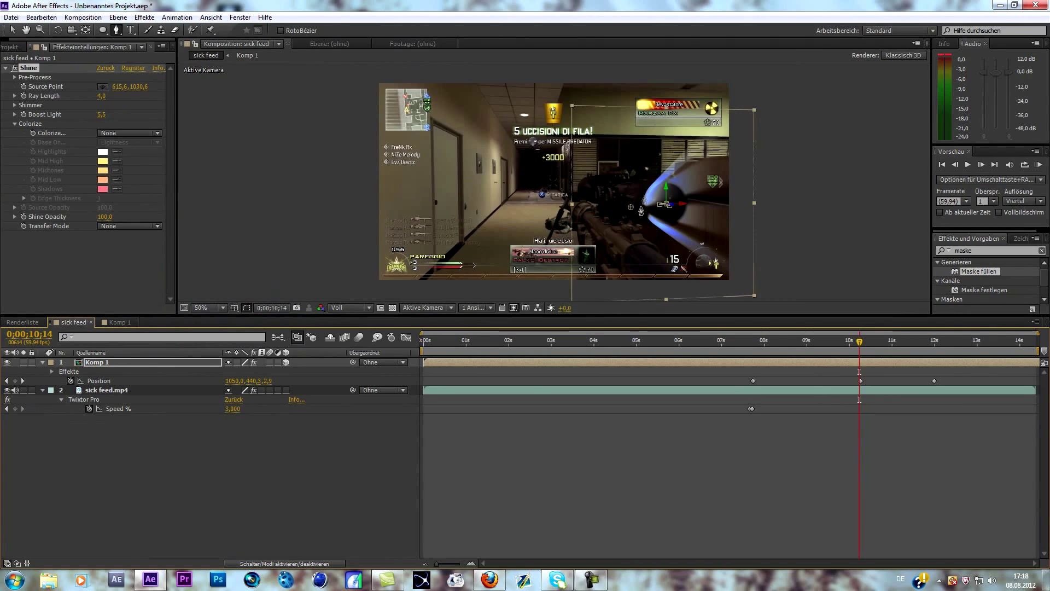
left_click(146, 466)
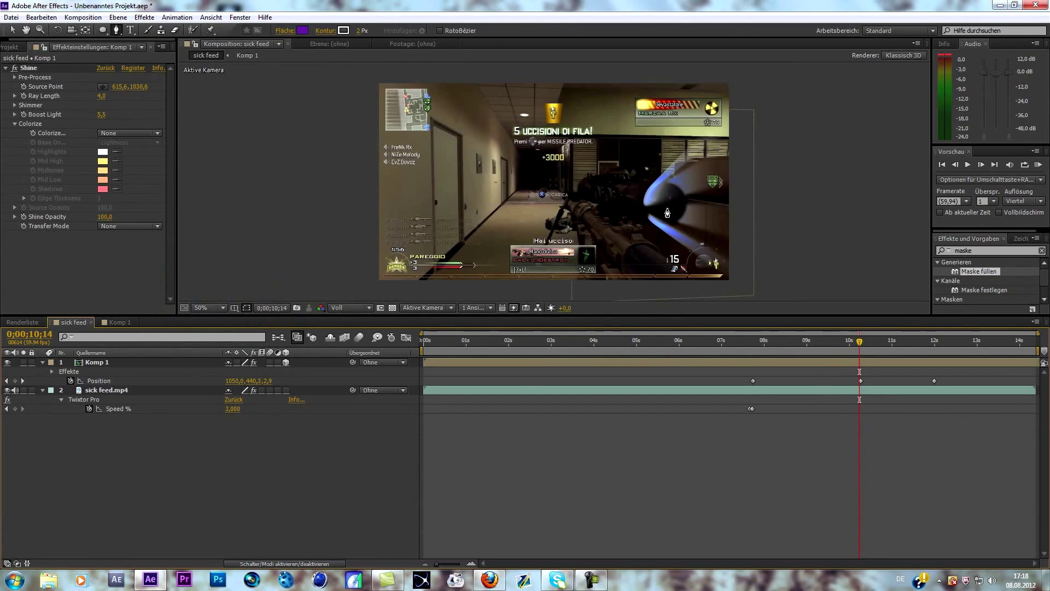
Step: Add a rotation keyframe to Weiße Farbfläche 2 in Komp 1 at 0;00;06;07
left_click(119, 321)
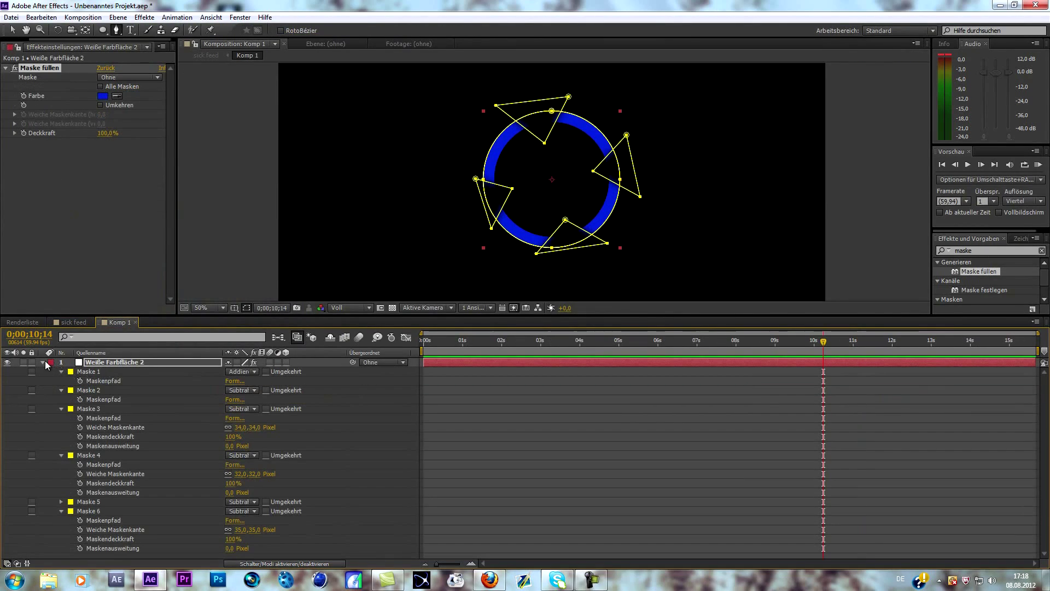
left_click(42, 362)
left_click(83, 362)
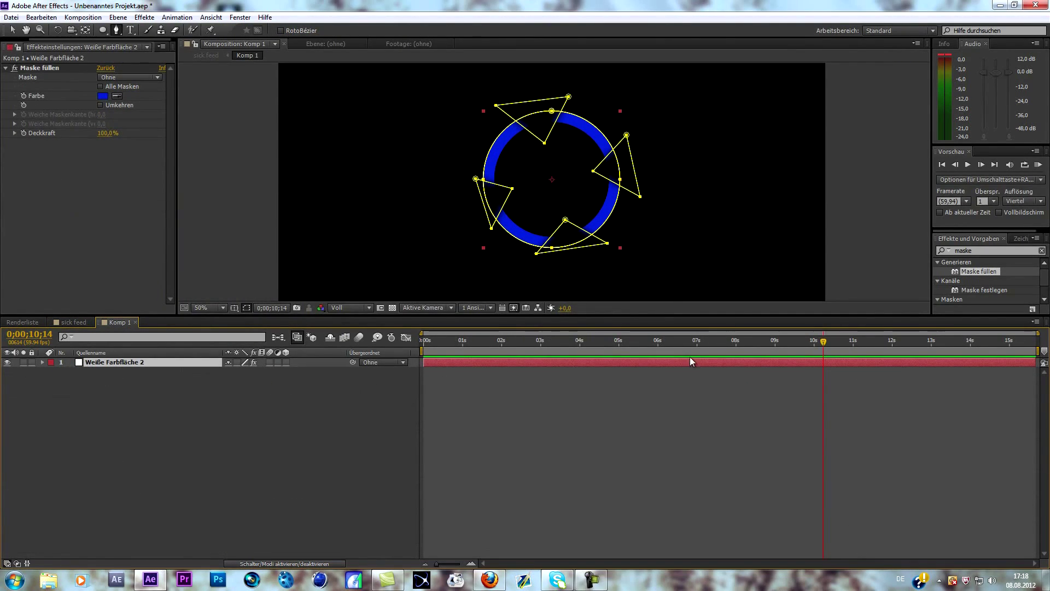
left_click(56, 322)
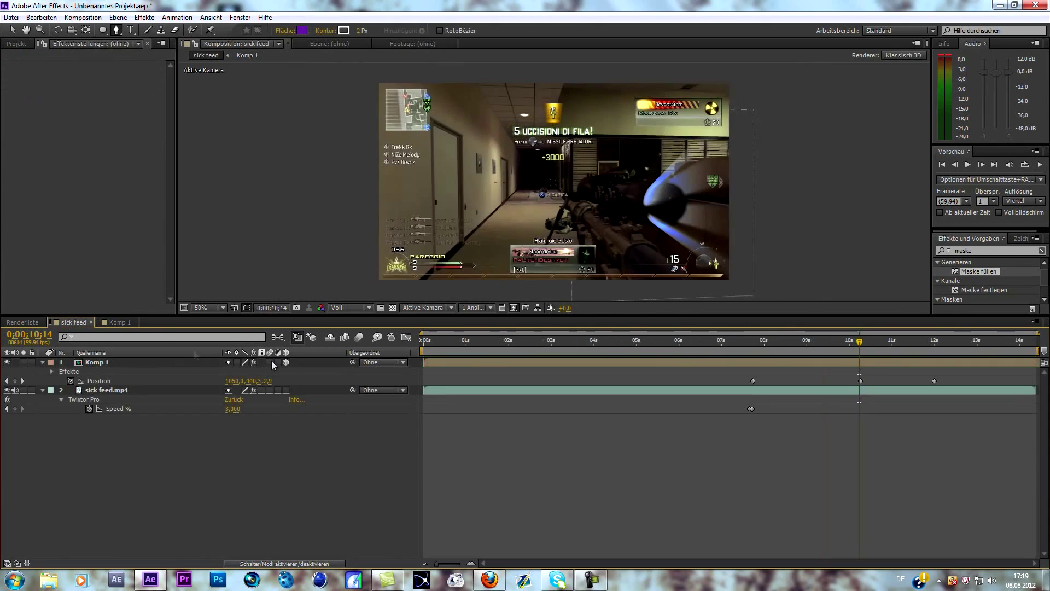
left_click(778, 344)
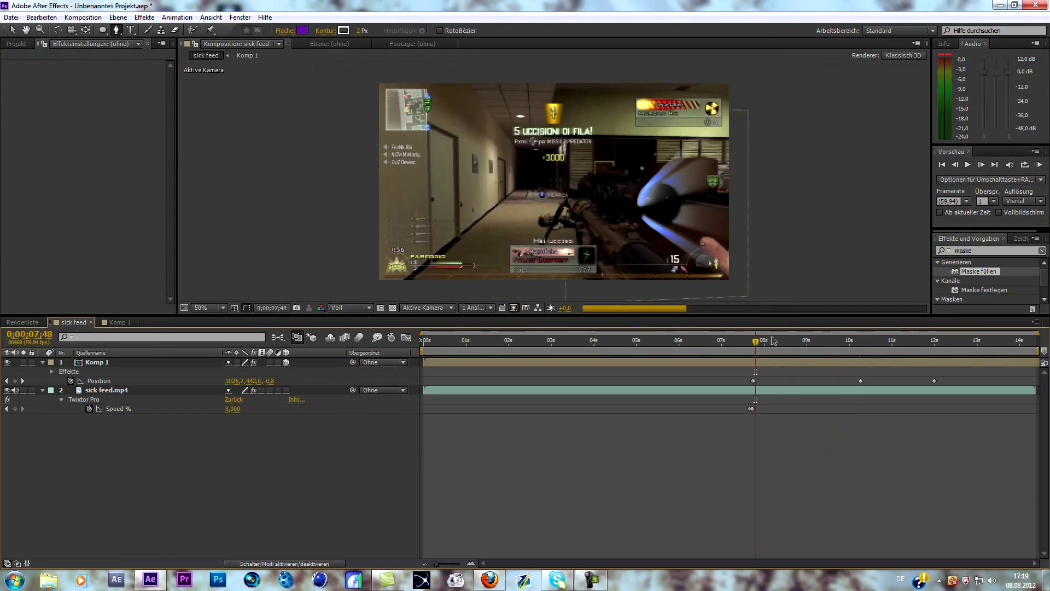
double_click(266, 362)
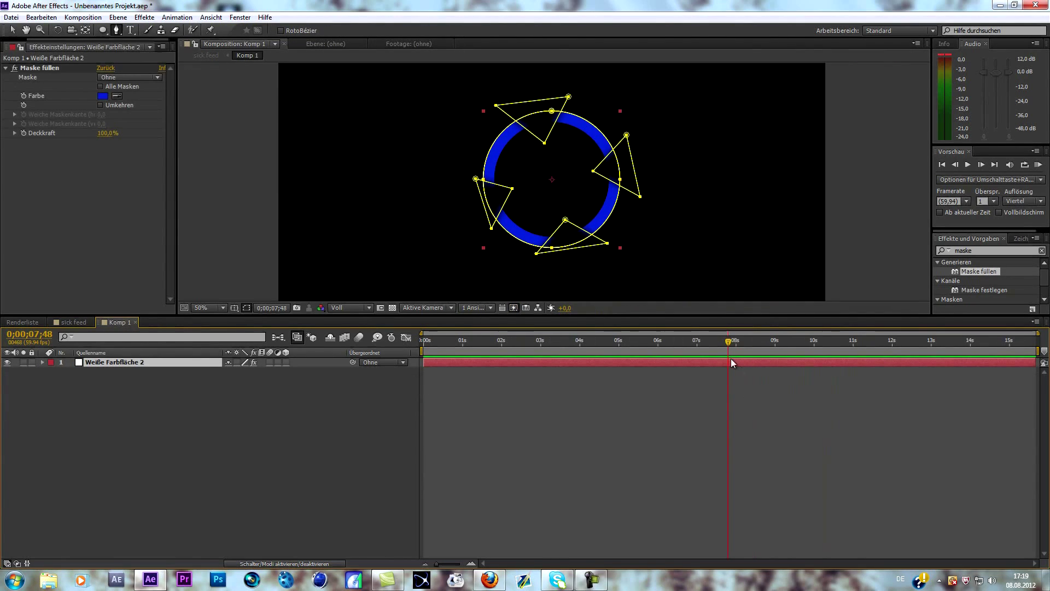
left_click_drag(728, 344, 729, 343)
key("r")
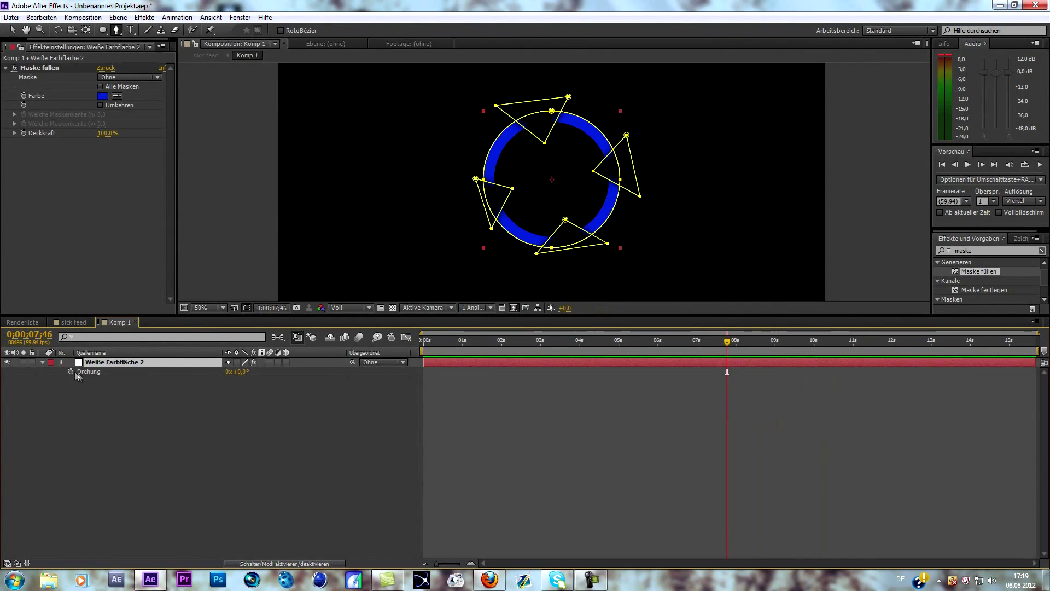
left_click(662, 341)
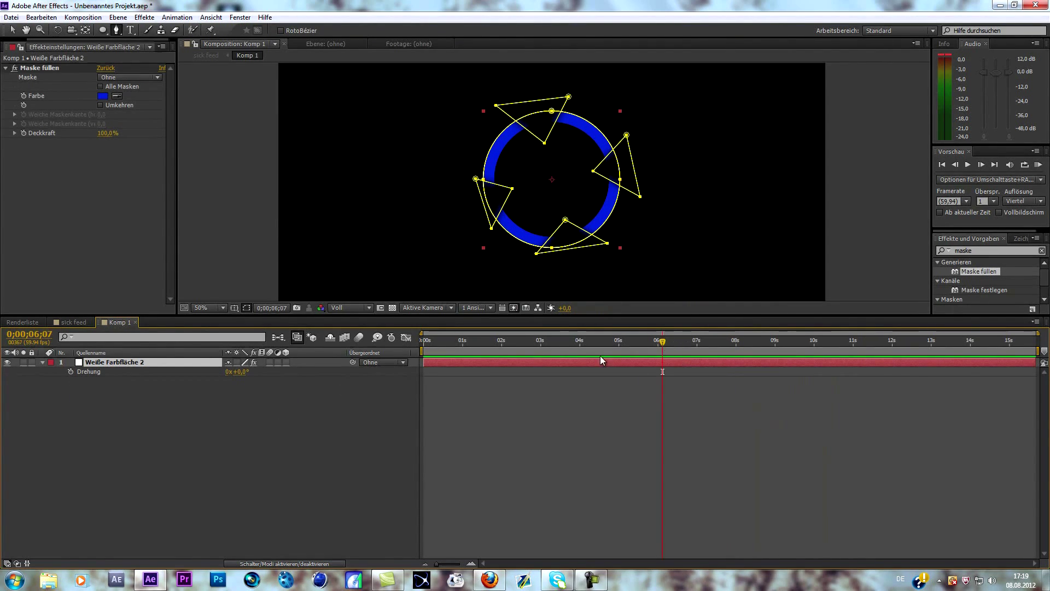
left_click(71, 372)
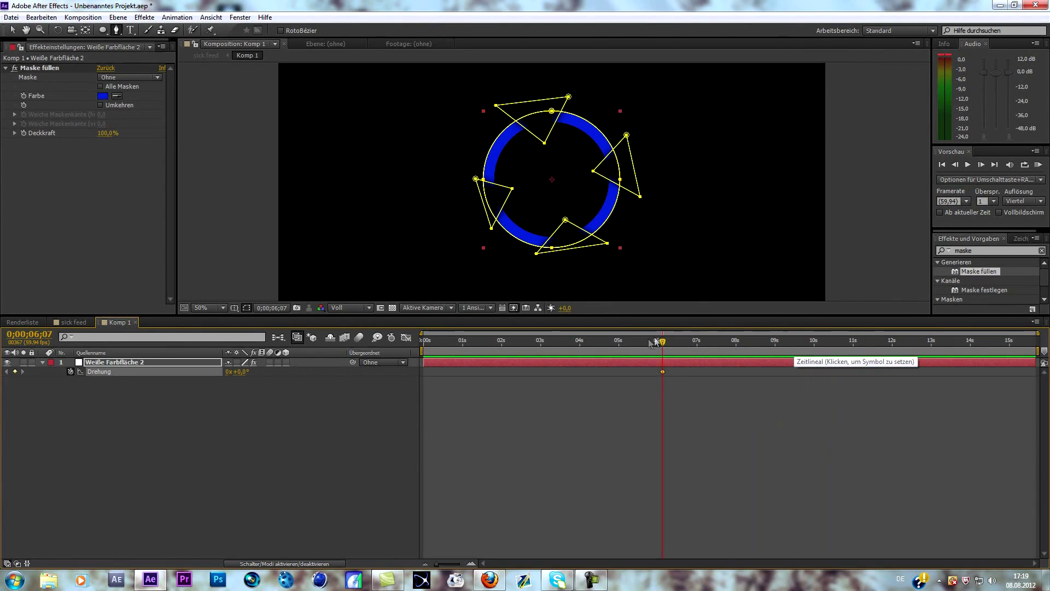
Step: Keyframe the ring layer's rotation at 1x+227° at 0;00;15;02 and review the spin in the sick feed composition
left_click(677, 344)
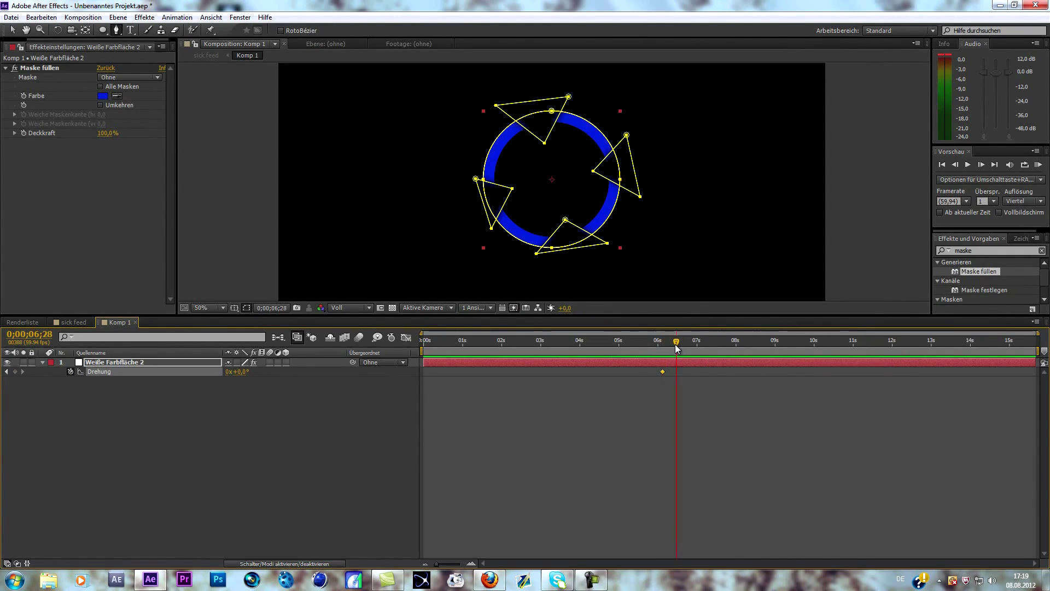
left_click_drag(676, 348, 1009, 367)
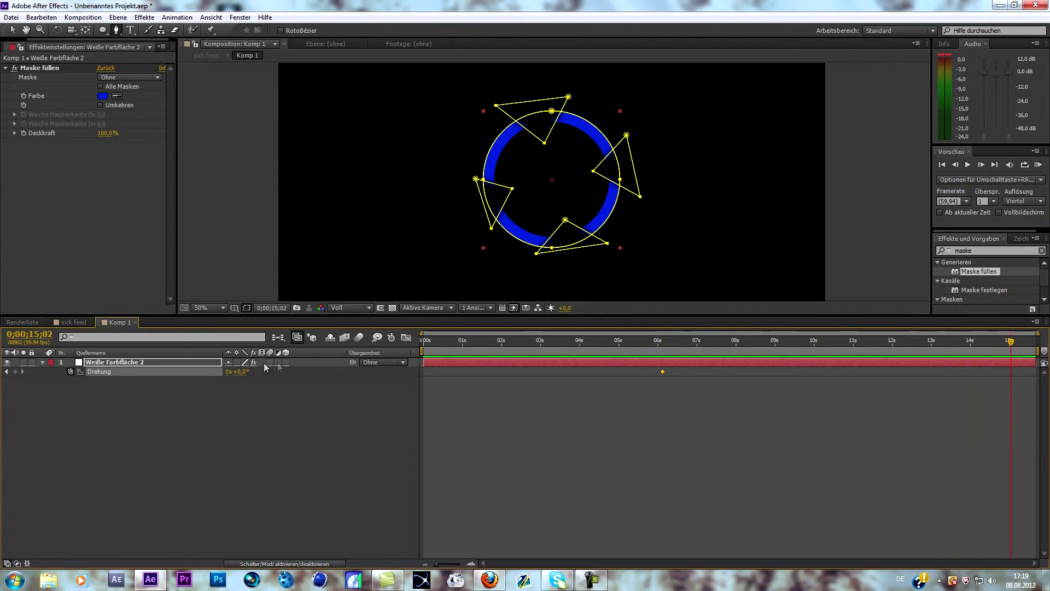
left_click_drag(241, 372, 589, 399)
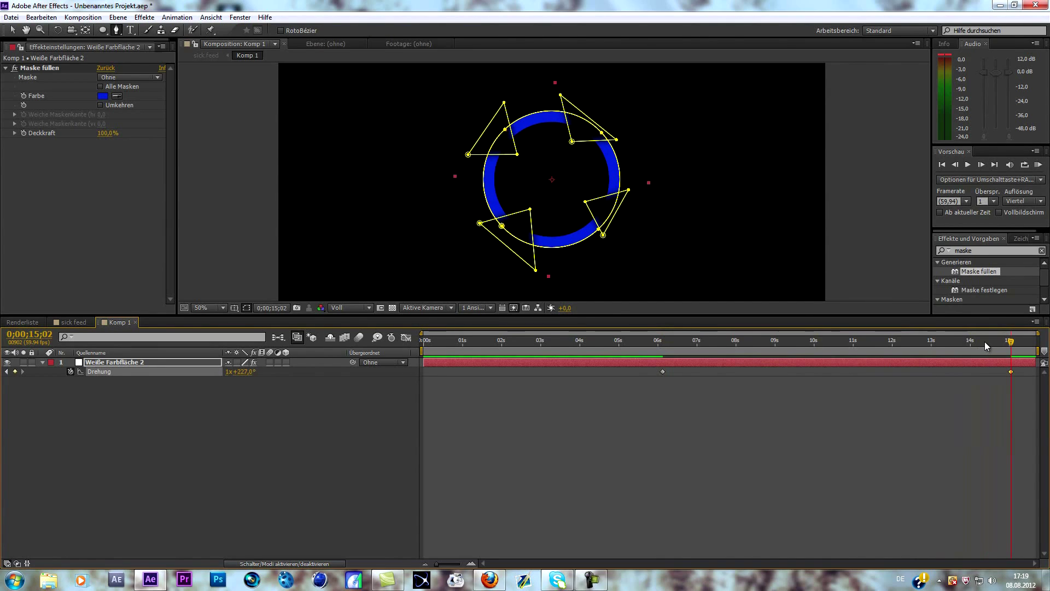
left_click_drag(1012, 347, 663, 348)
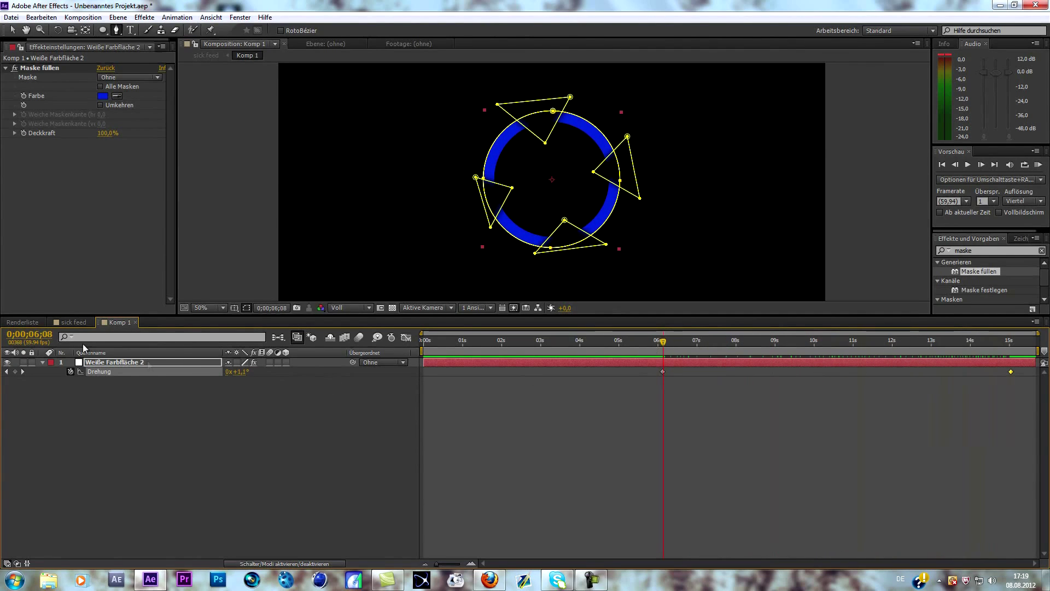
left_click(70, 323)
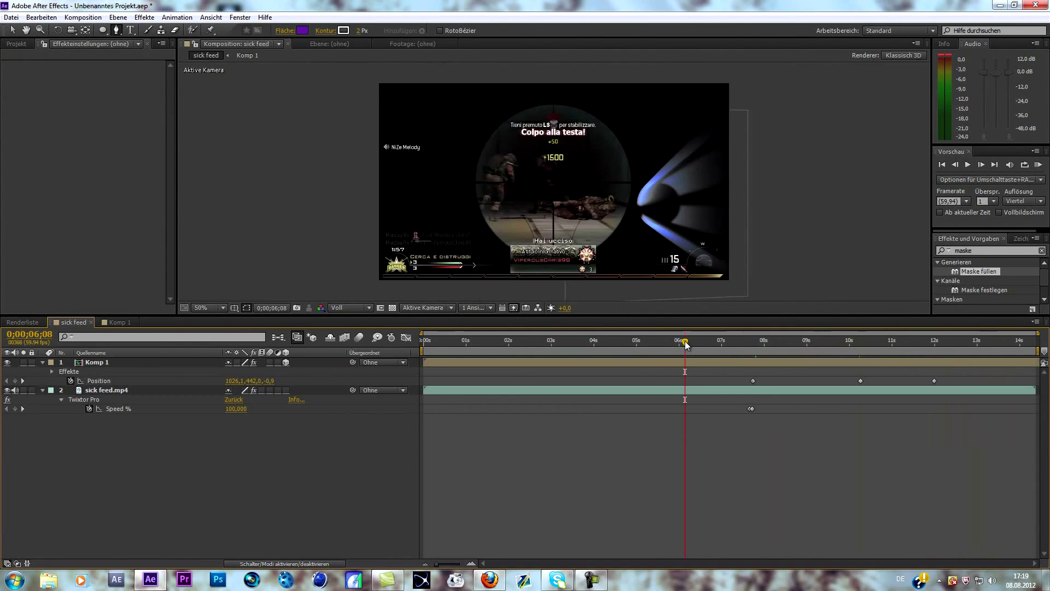
left_click_drag(690, 340, 759, 351)
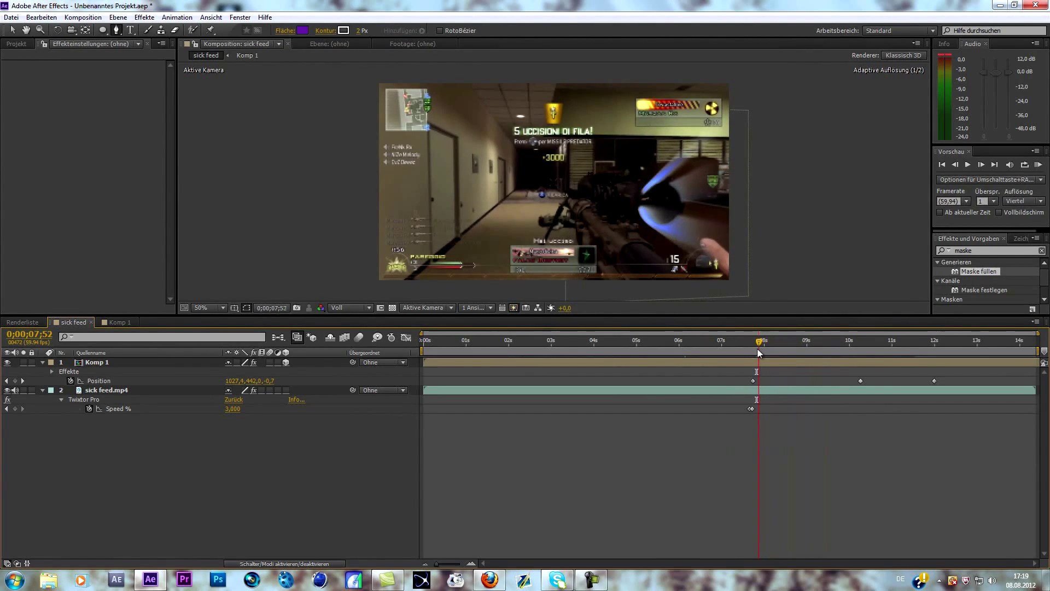
Step: Reveal the opacity of the Komp 1 layer and trim the layer's start to about 7 seconds
left_click(758, 365)
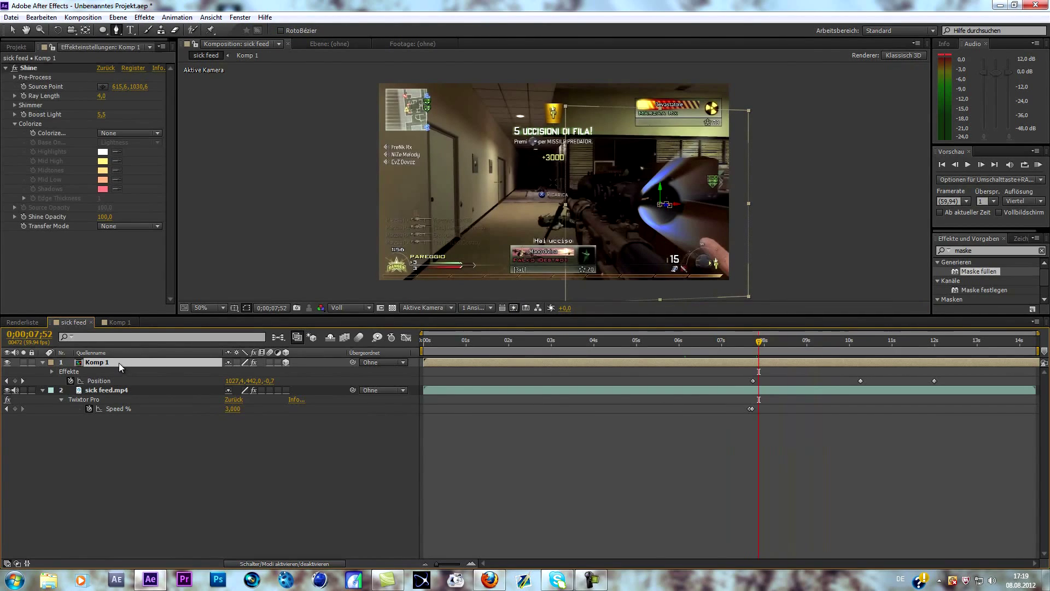
key("t")
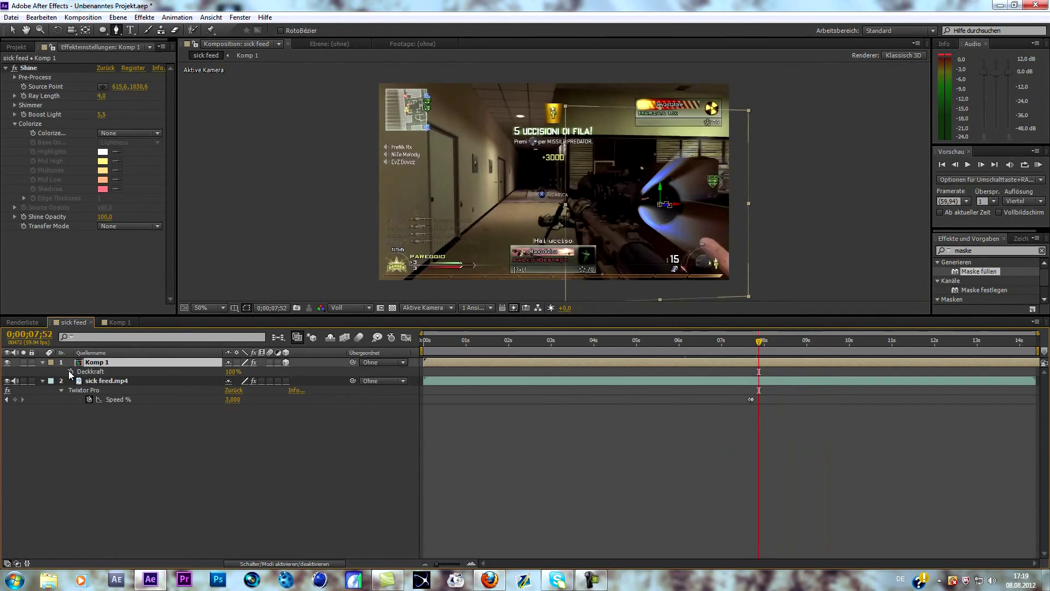
left_click_drag(427, 363, 750, 390)
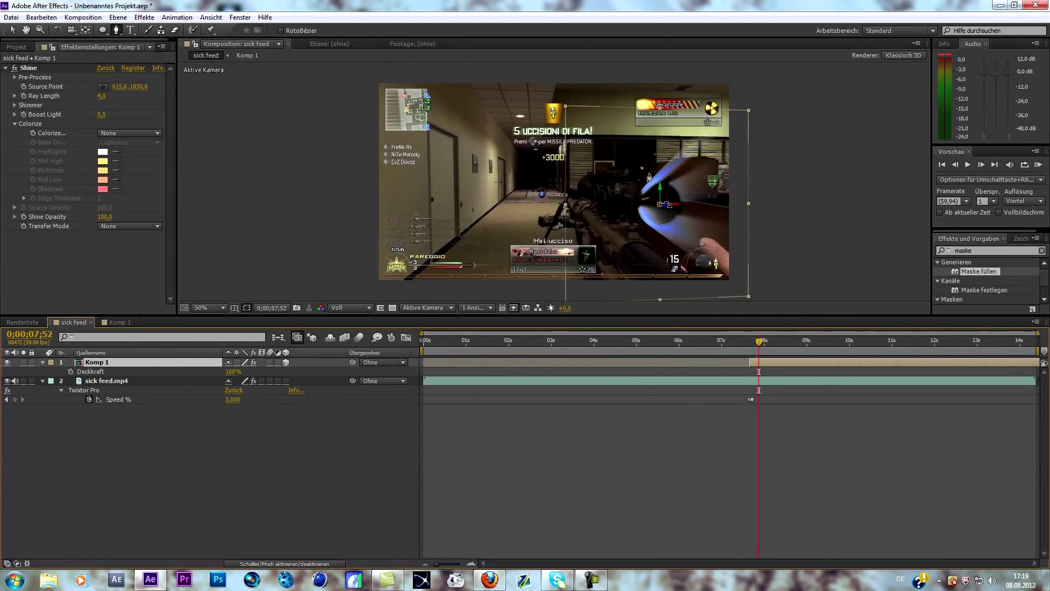
mouse_move(748, 362)
left_mouse_down()
mouse_move(726, 362)
mouse_move(733, 344)
mouse_move(755, 344)
left_mouse_up()
Step: Add an opacity keyframe of 0% to the Komp 1 layer at 0;00;07;45
left_click(734, 343)
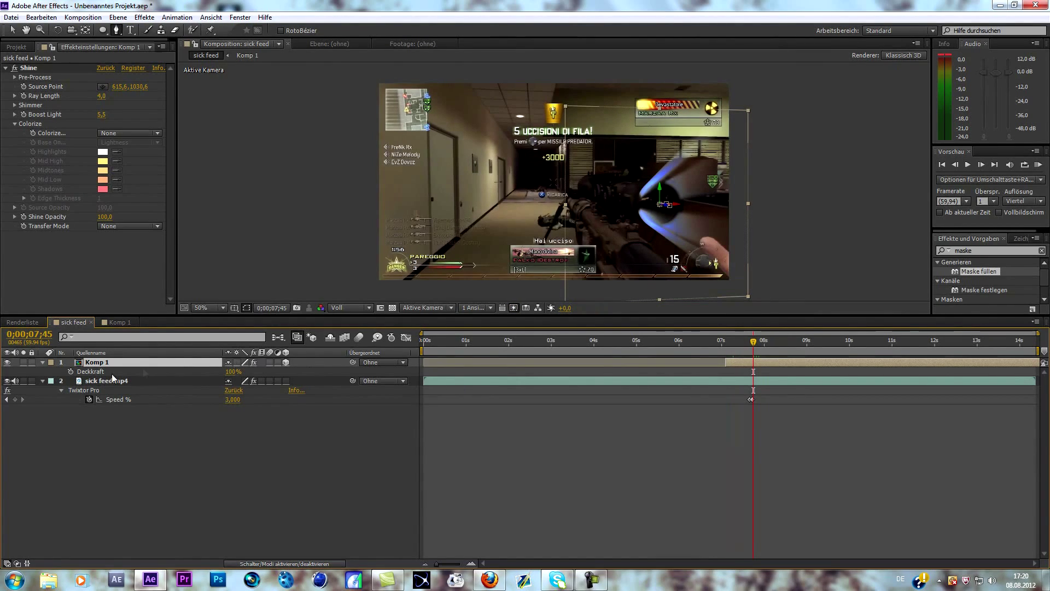
left_click(71, 372)
left_click(229, 371)
type("0")
key("Return")
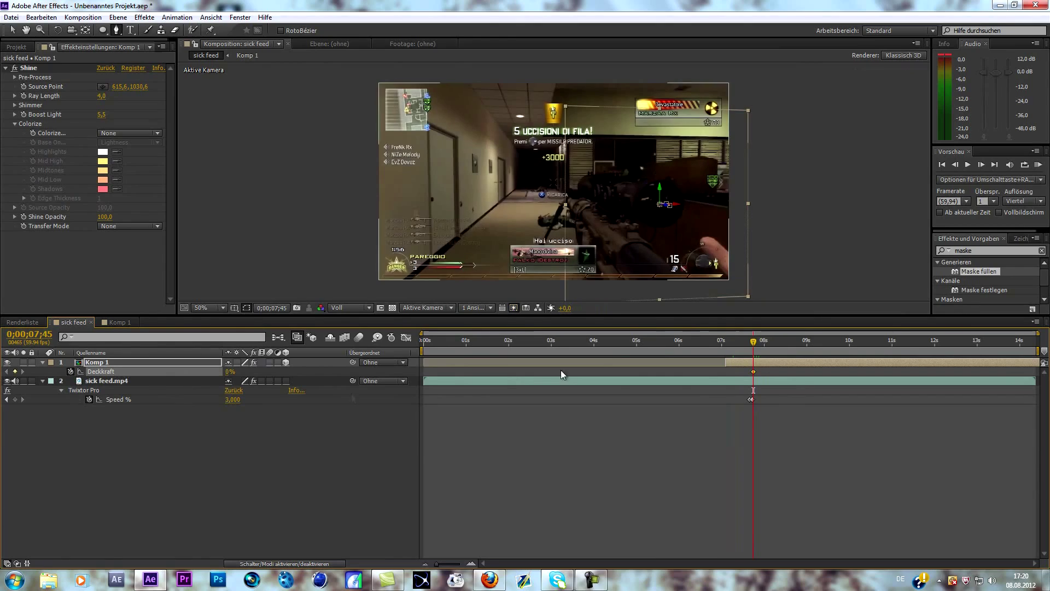
Step: Set the Komp 1 layer's opacity to 100% six frames further on, at 0;00;07;51
key("Page_Down")
key("Page_Down")
key("Page_Down")
key("Page_Down")
key("Page_Down")
key("Page_Down")
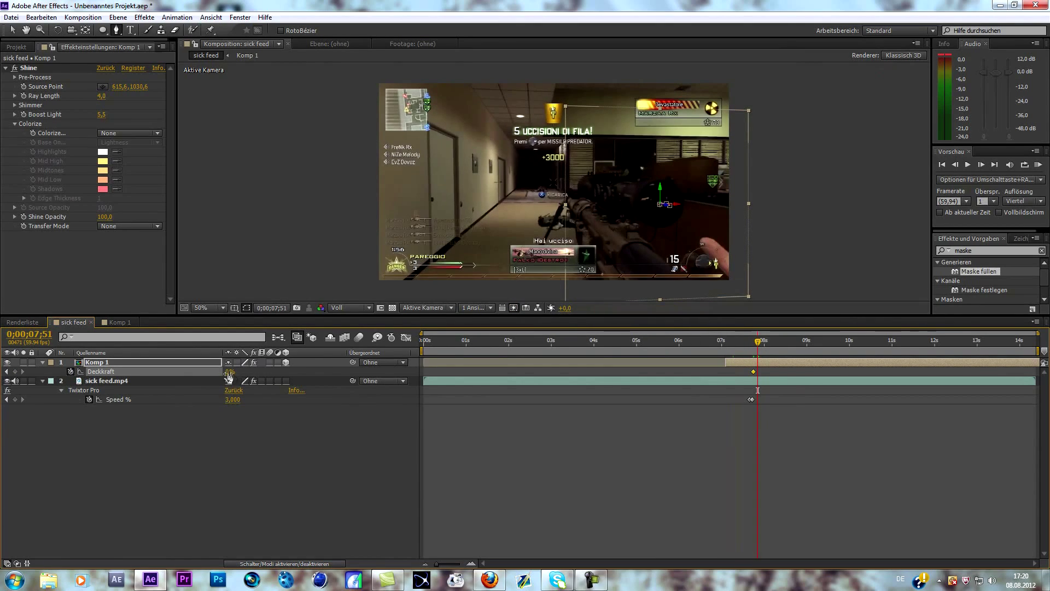
left_click_drag(228, 375, 337, 375)
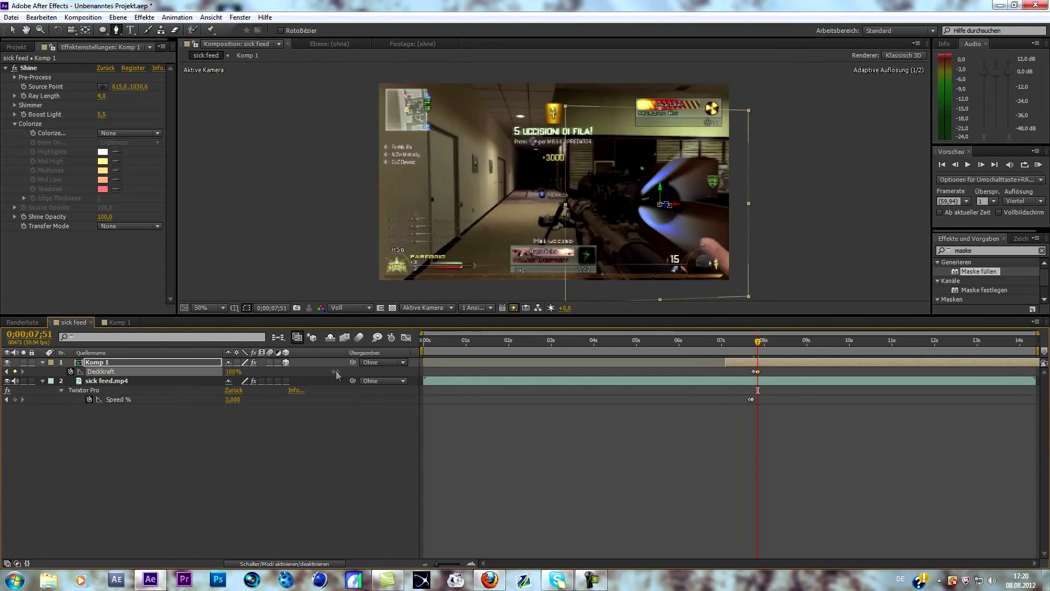
Step: Preview the sick feed composition from 0;00;04;27 with a RAM preview
left_click_drag(756, 348, 614, 350)
left_click(1041, 167)
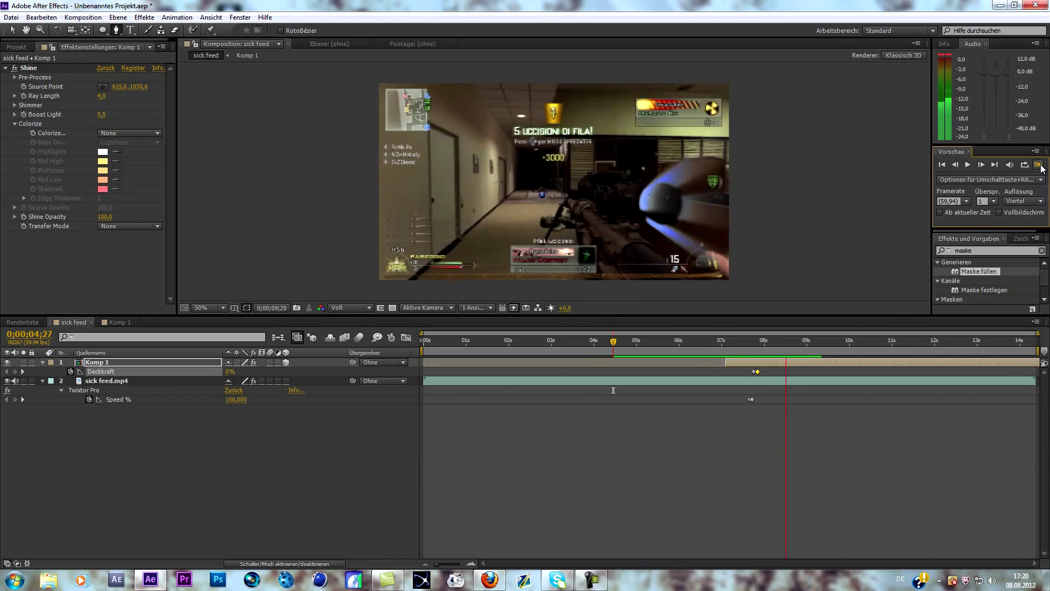
left_click(1039, 165)
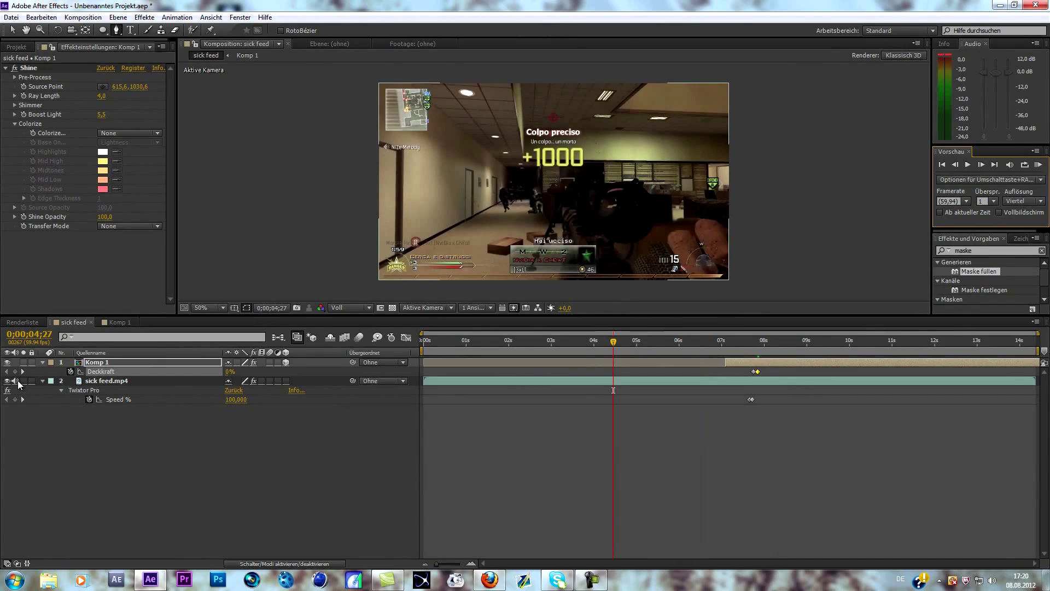